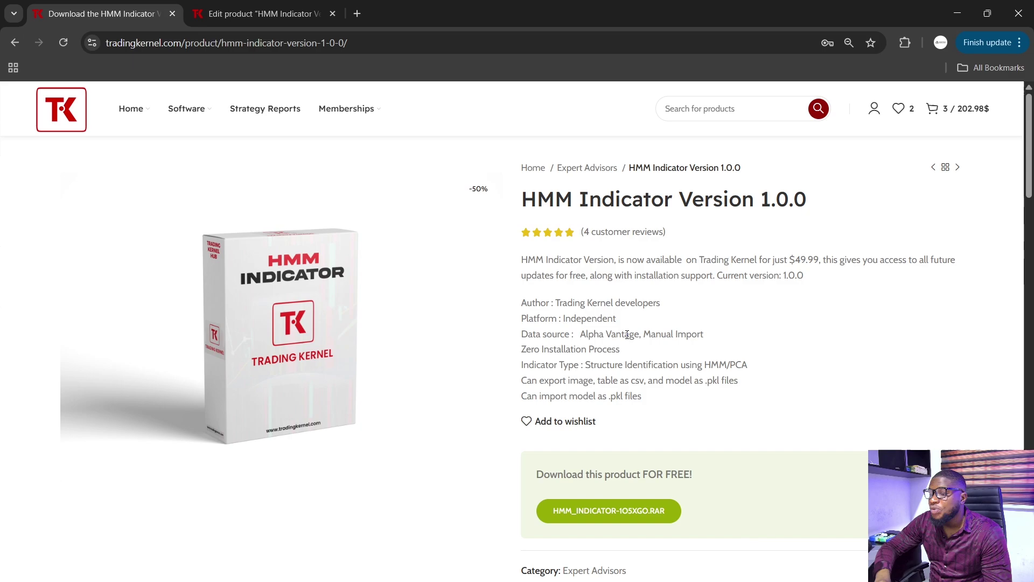
Step: Review the Alpha Vantage data-source note on the product page, then bring up the HMM_Indicator folder
{"action": "left_click_drag", "start_coordinate": [638, 336], "coordinate": [581, 336]}
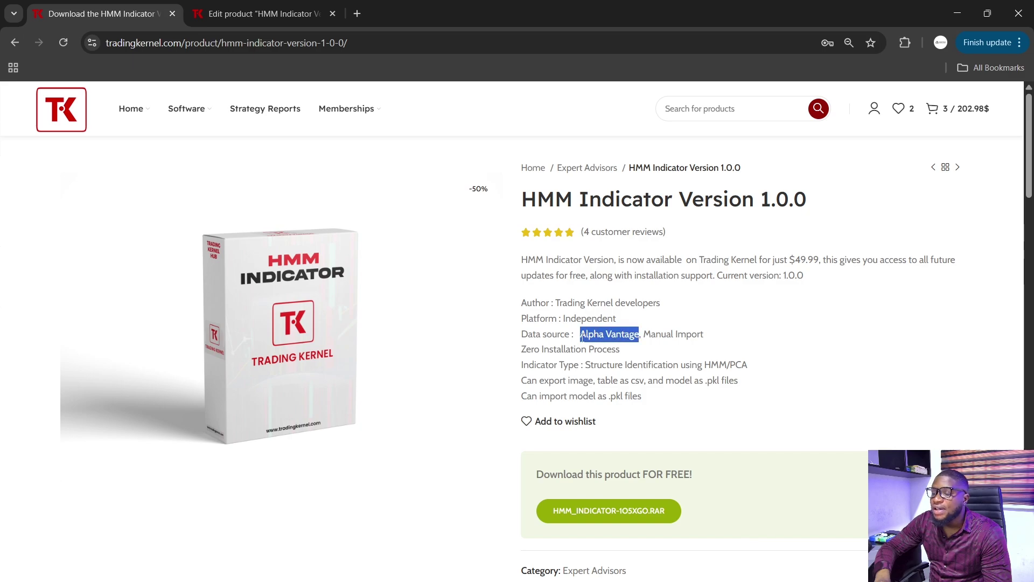
{"action": "left_click", "coordinate": [582, 337]}
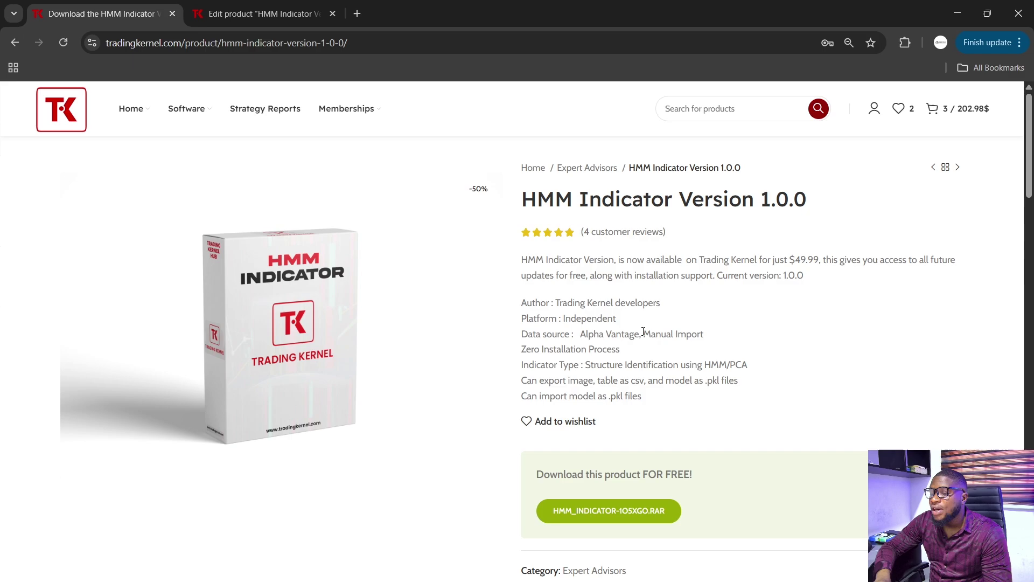
{"action": "scroll", "coordinate": [643, 331], "scroll_direction": "down", "scroll_amount": 3}
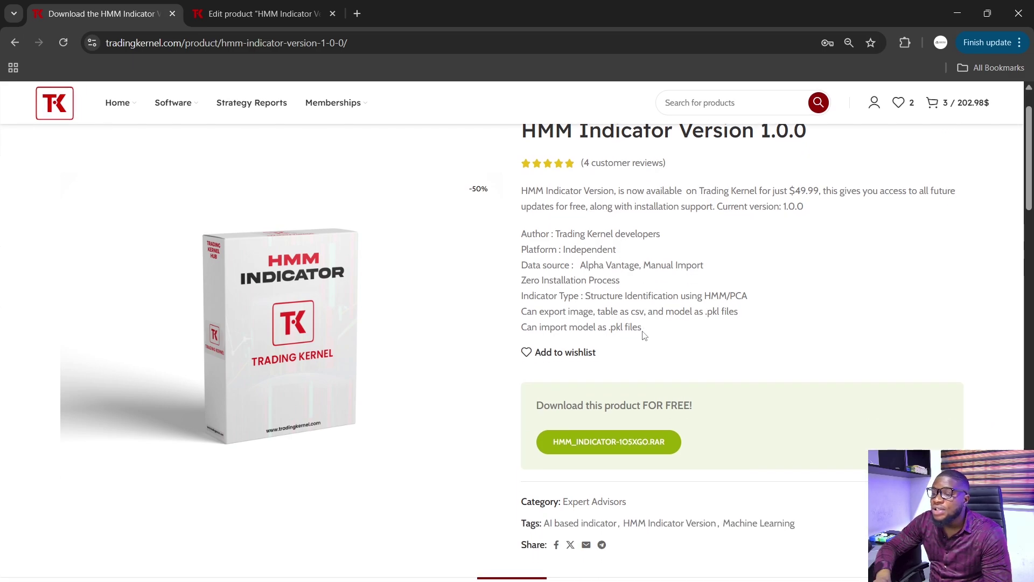
{"action": "scroll", "coordinate": [641, 323], "scroll_direction": "up", "scroll_amount": 1}
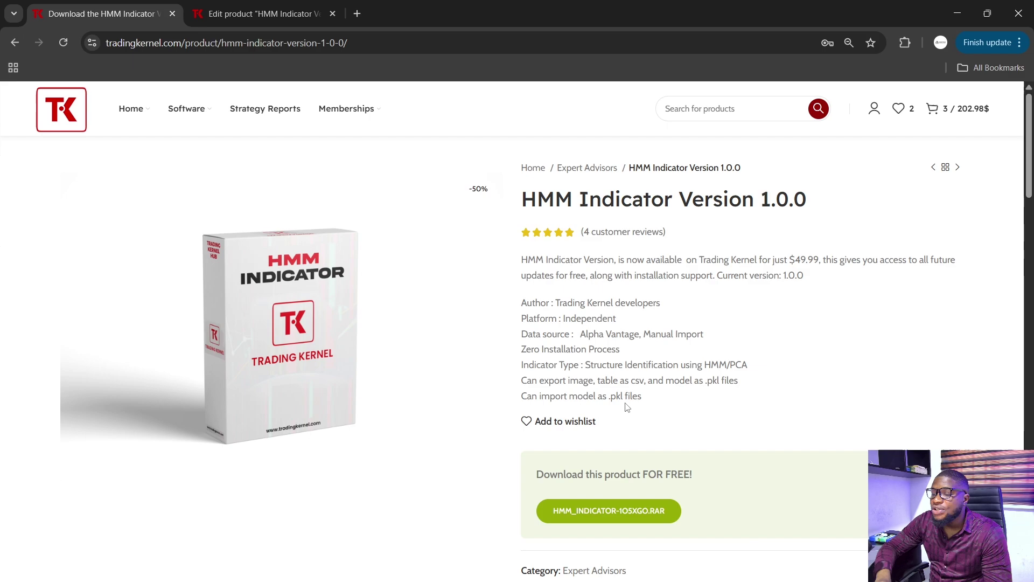
{"action": "left_click", "coordinate": [458, 533]}
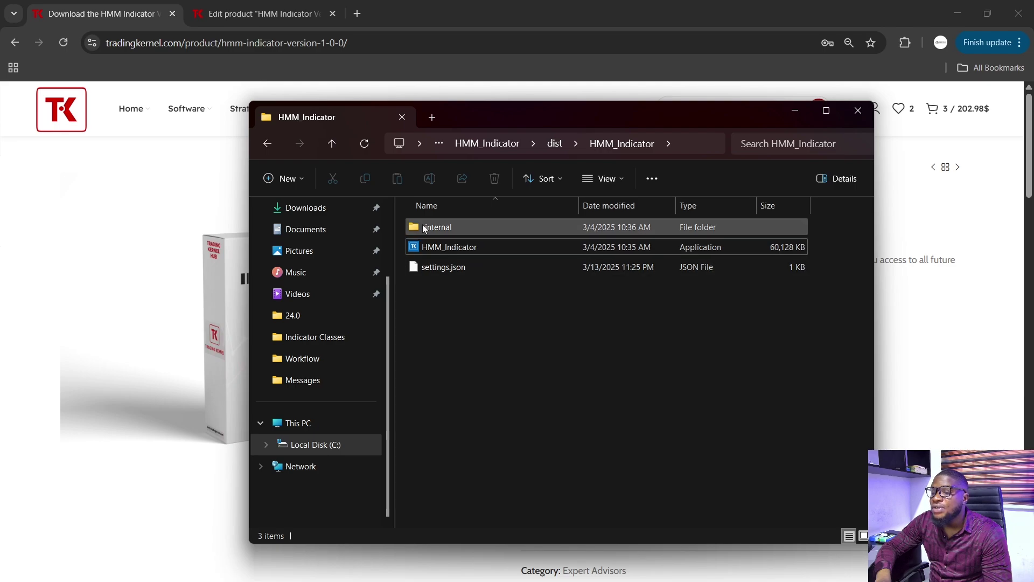
Step: Launch HMM_Indicator.exe from the dist folder and maximize its window
{"action": "mouse_move", "coordinate": [416, 230]}
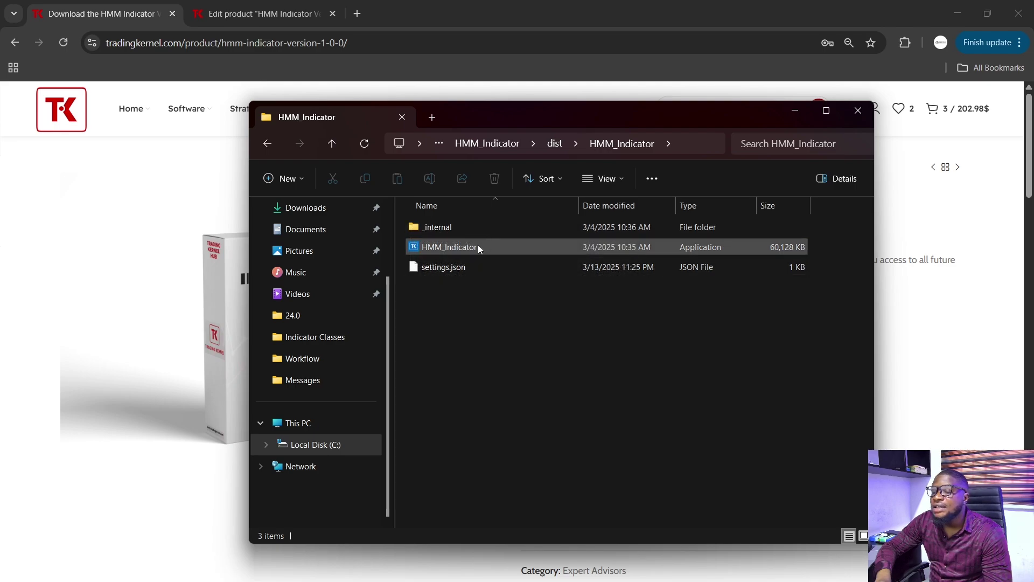
{"action": "mouse_move", "coordinate": [479, 249]}
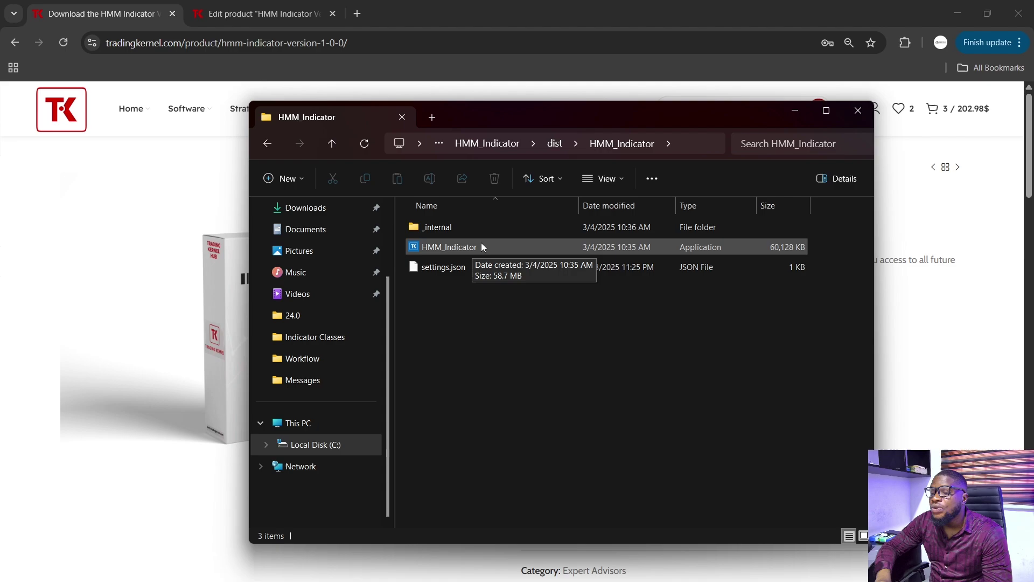
{"action": "double_click", "coordinate": [480, 247]}
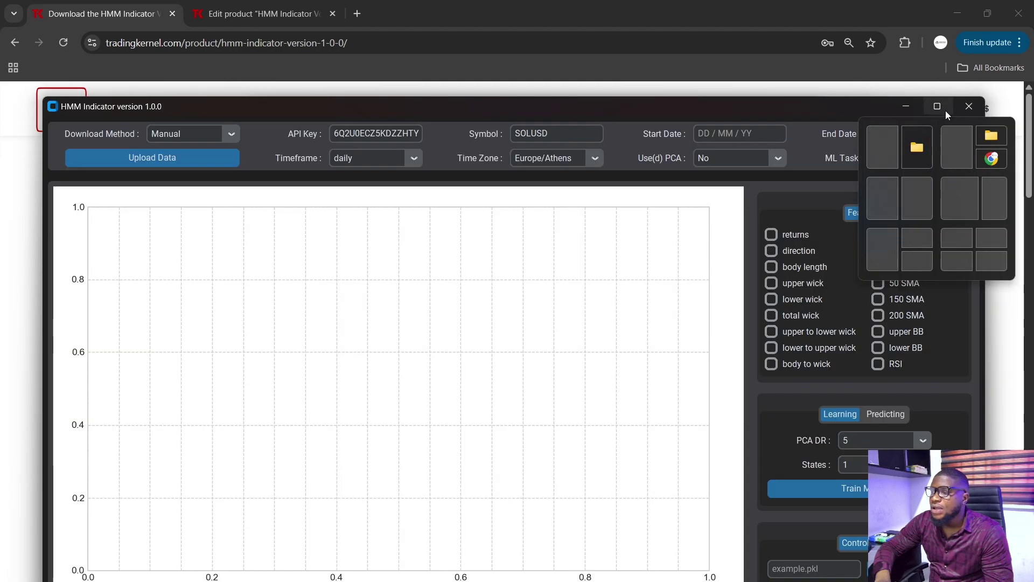
{"action": "left_click", "coordinate": [947, 112]}
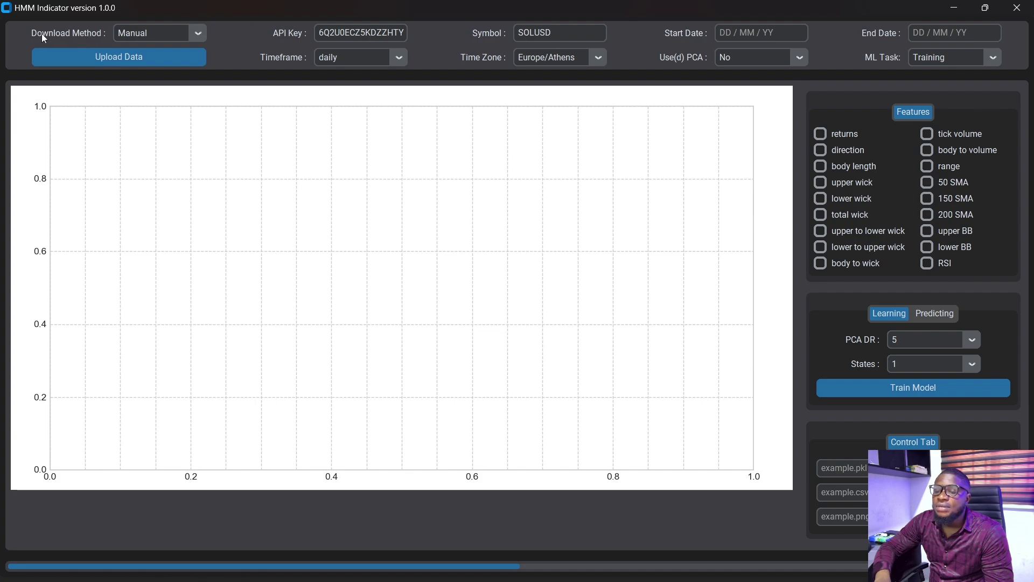
Step: Set the download method to Alpha Vantage
{"action": "left_click", "coordinate": [195, 34]}
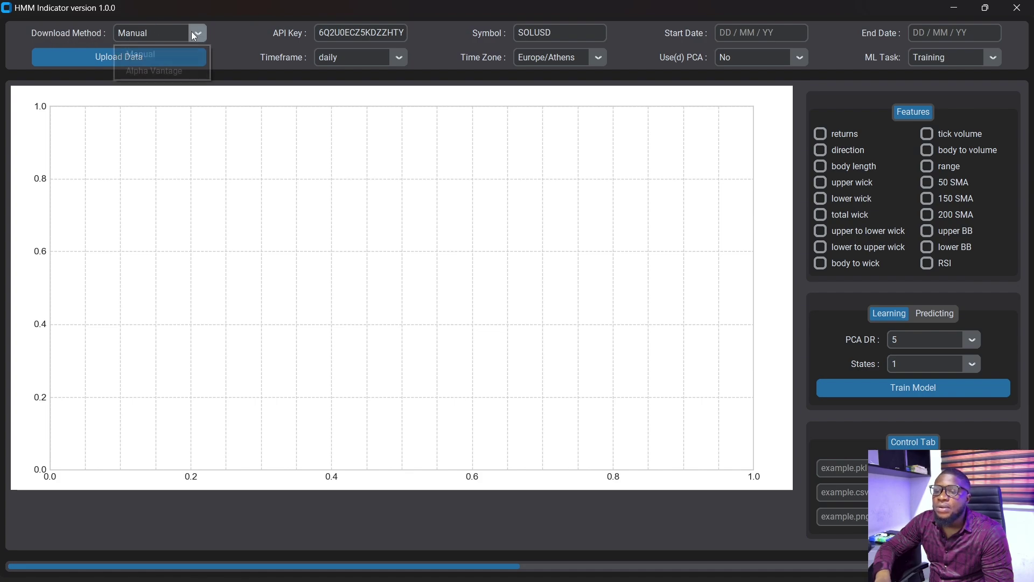
{"action": "left_click", "coordinate": [181, 72]}
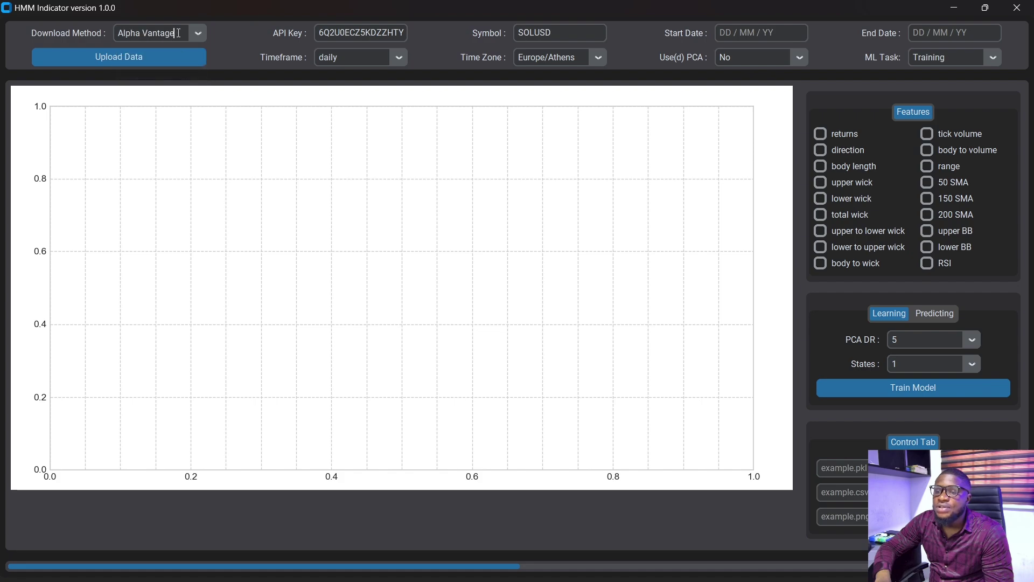
{"action": "left_click_drag", "start_coordinate": [179, 33], "coordinate": [116, 34]}
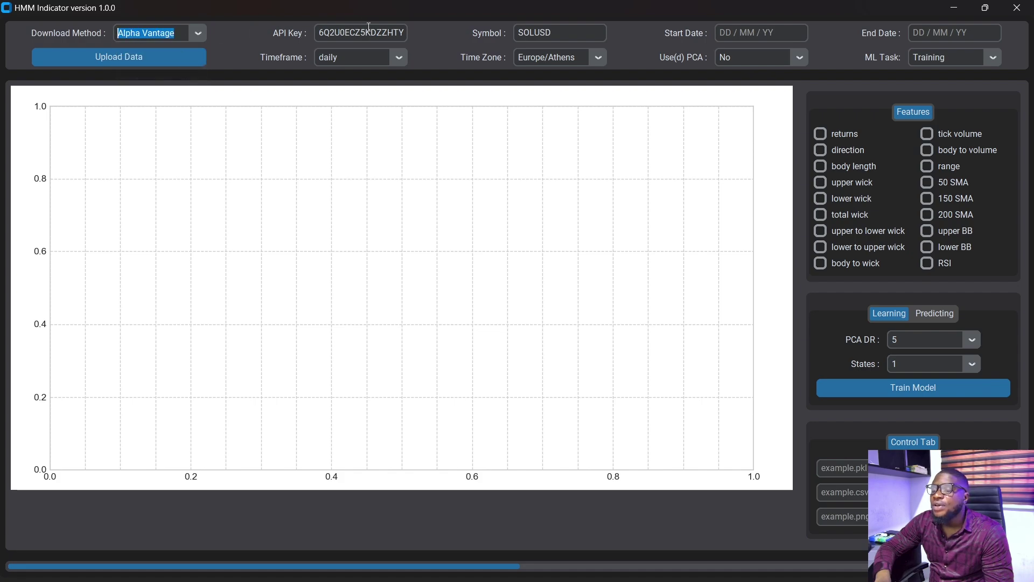
Step: Change the symbol to ETHUSD with start date 01/01/21 and end date 01/01/25
{"action": "double_click", "coordinate": [576, 34]}
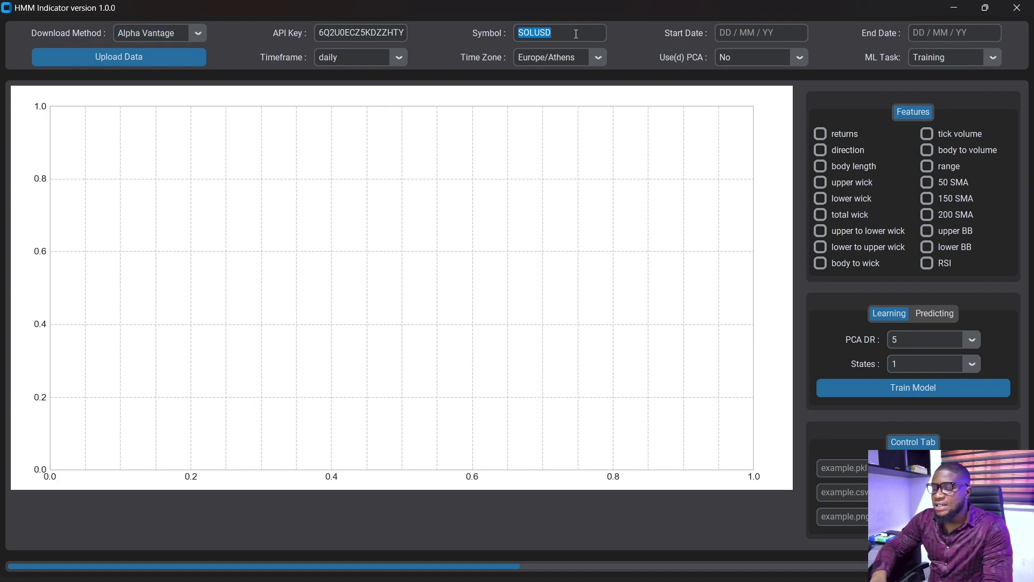
{"action": "type", "text": "ETHUSD"}
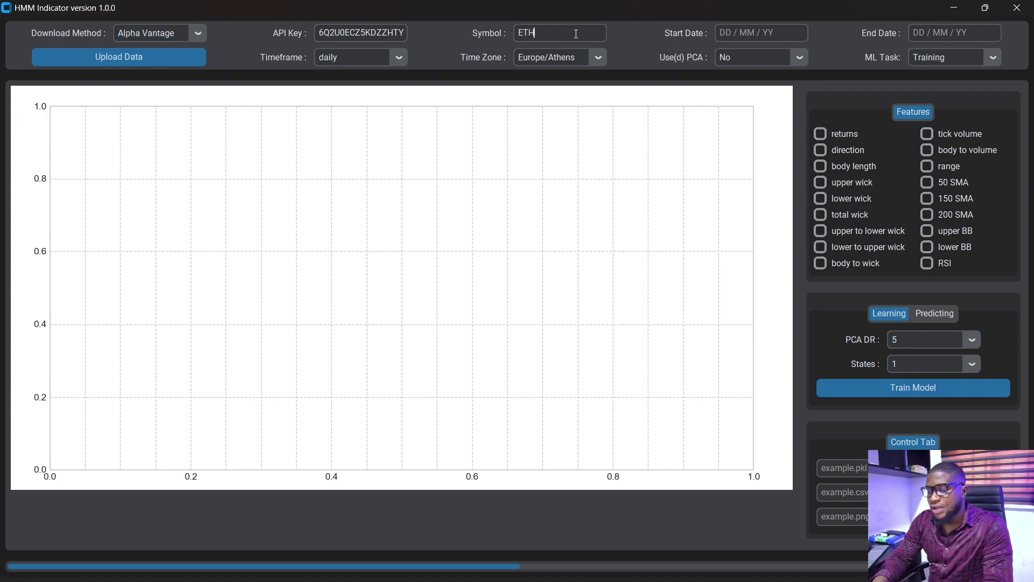
{"action": "left_click", "coordinate": [756, 33]}
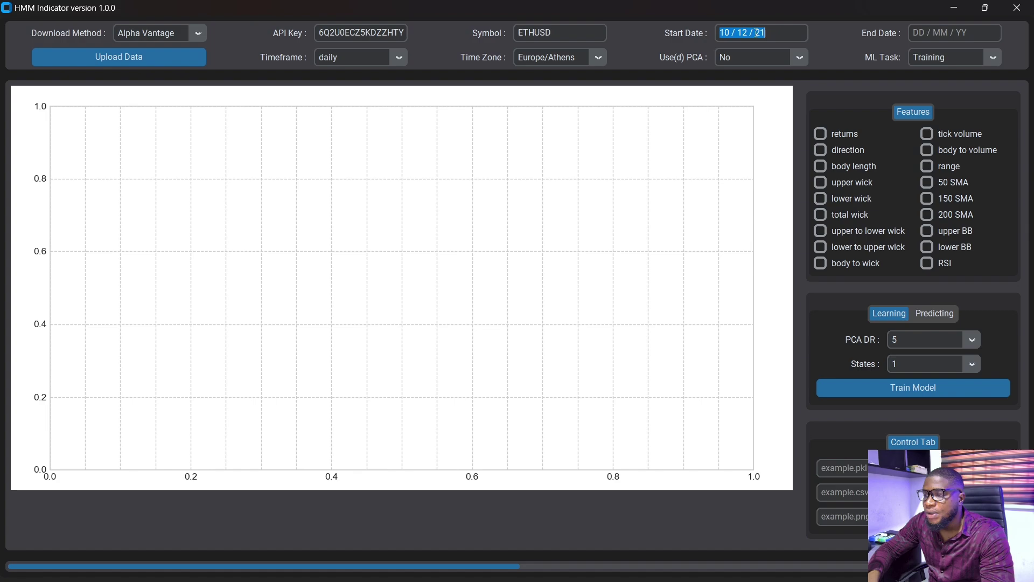
{"action": "type", "text": "01 / 0"}
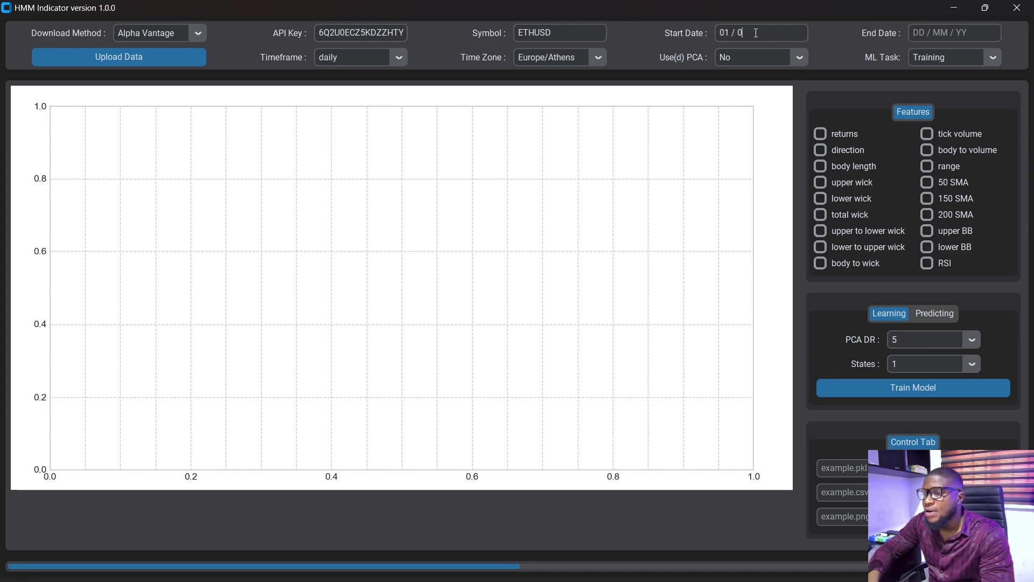
{"action": "type", "text": "1 / 21"}
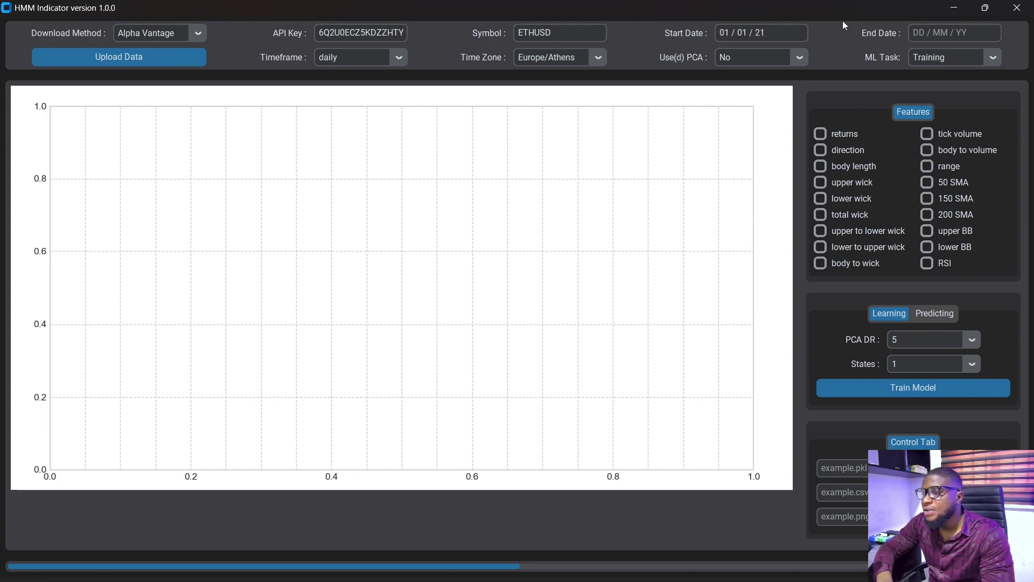
{"action": "left_click", "coordinate": [939, 36]}
{"action": "type", "text": "0"}
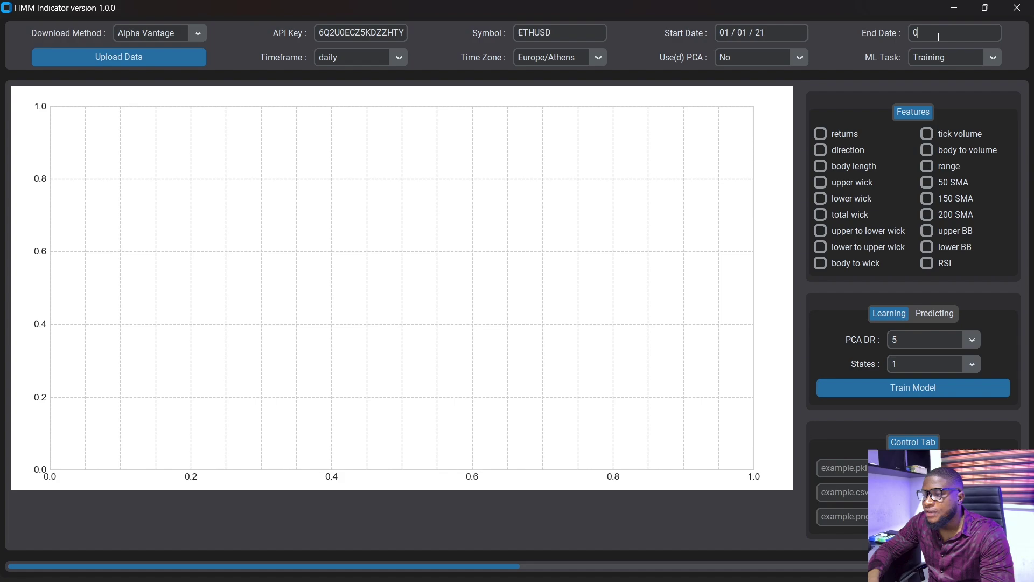
{"action": "type", "text": "1 / 01 / 0"}
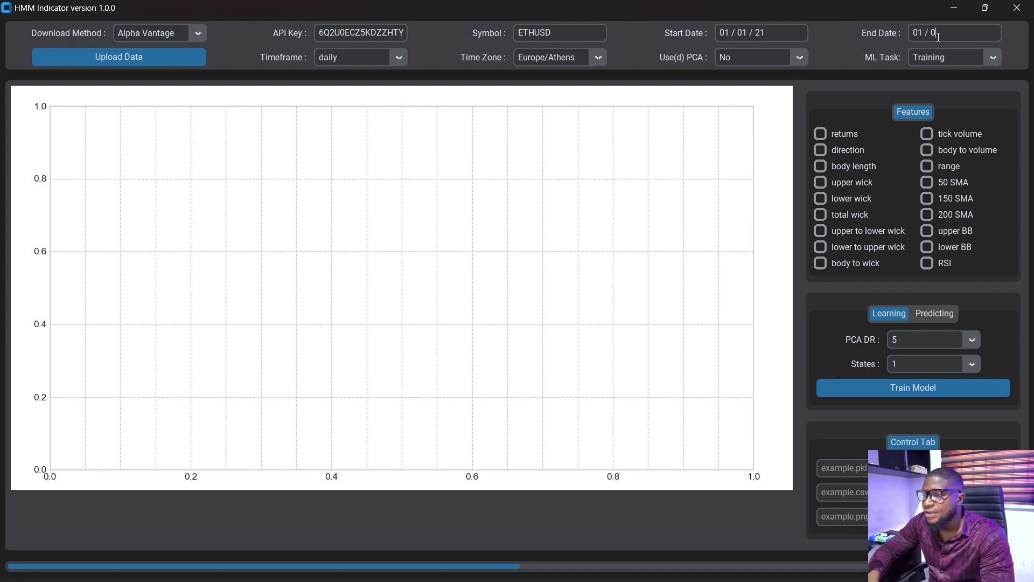
{"action": "type", "text": "25"}
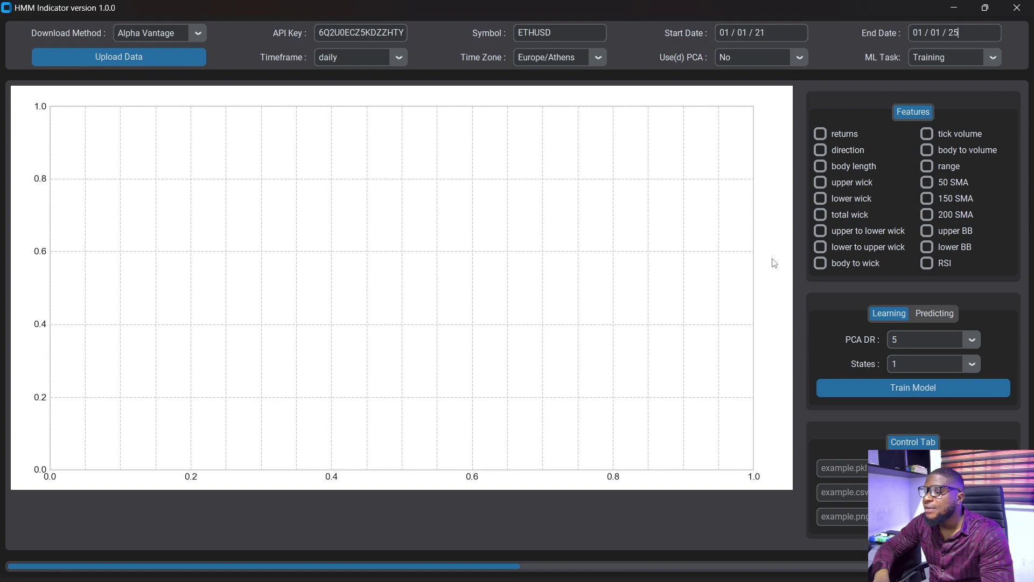
Step: Add 50, 150 and 200 SMA as training features and set the model to 4 states
{"action": "left_click", "coordinate": [927, 183]}
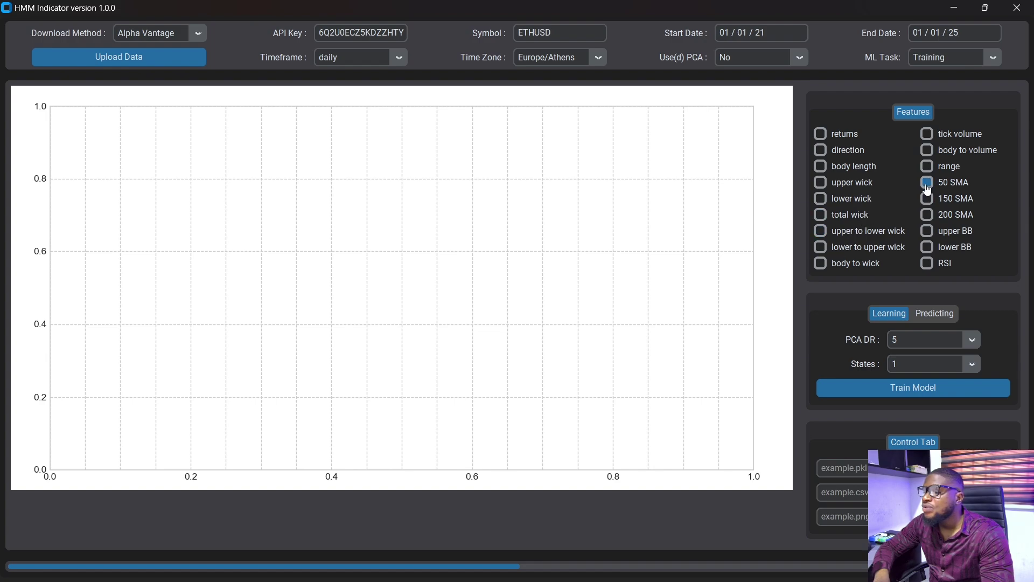
{"action": "left_click", "coordinate": [928, 199]}
{"action": "left_click", "coordinate": [929, 216]}
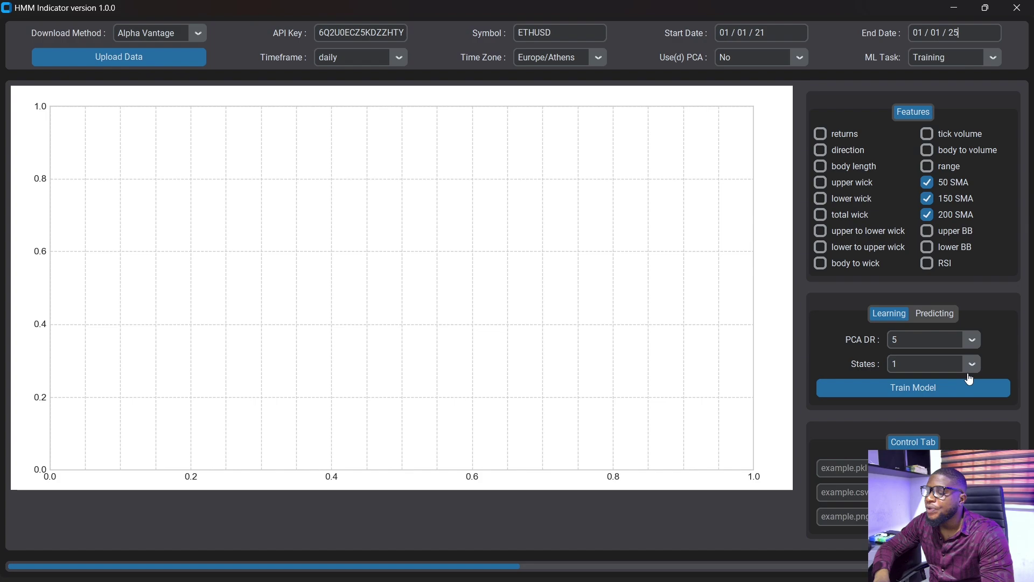
{"action": "left_click", "coordinate": [970, 363]}
{"action": "left_click", "coordinate": [902, 436]}
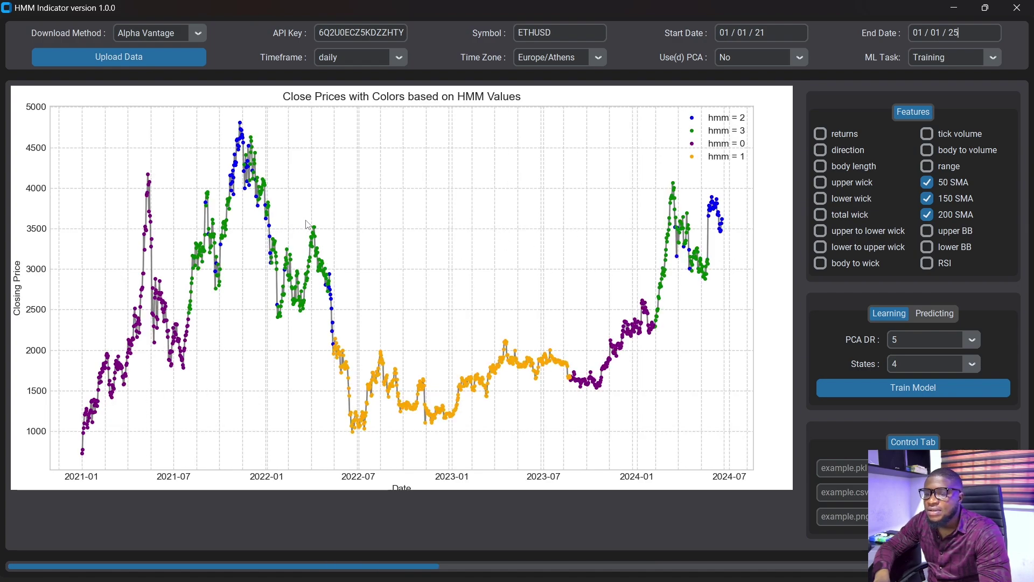
Step: Drop 50 SMA from the features and reduce the model to 2 hidden states
{"action": "left_click", "coordinate": [927, 184]}
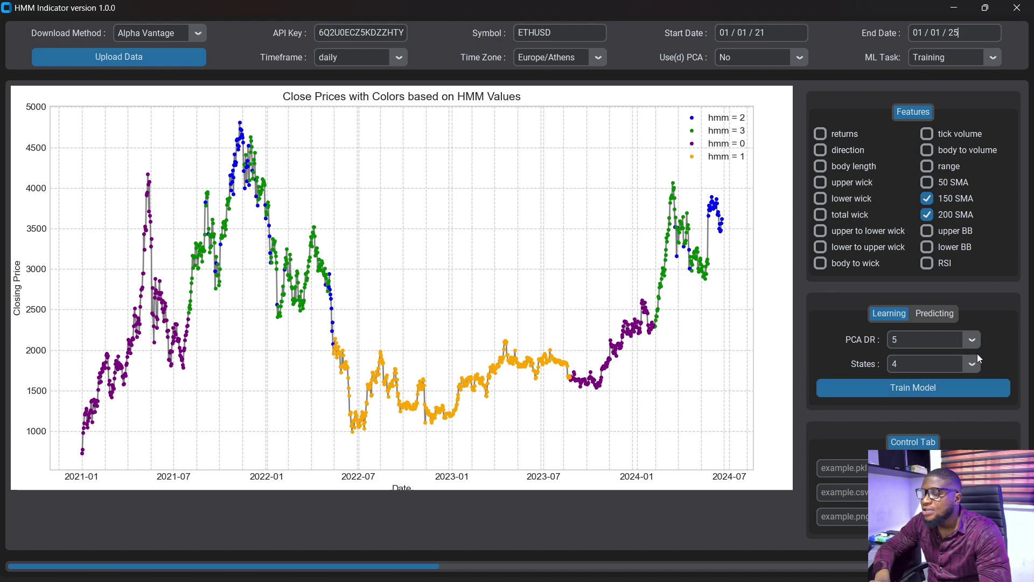
{"action": "left_click", "coordinate": [976, 362]}
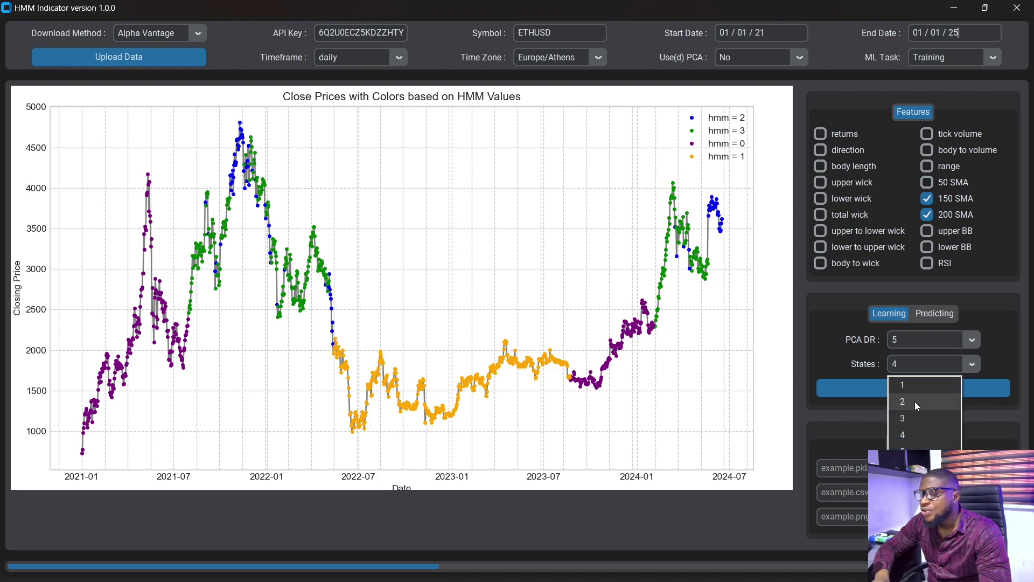
{"action": "left_click", "coordinate": [916, 402]}
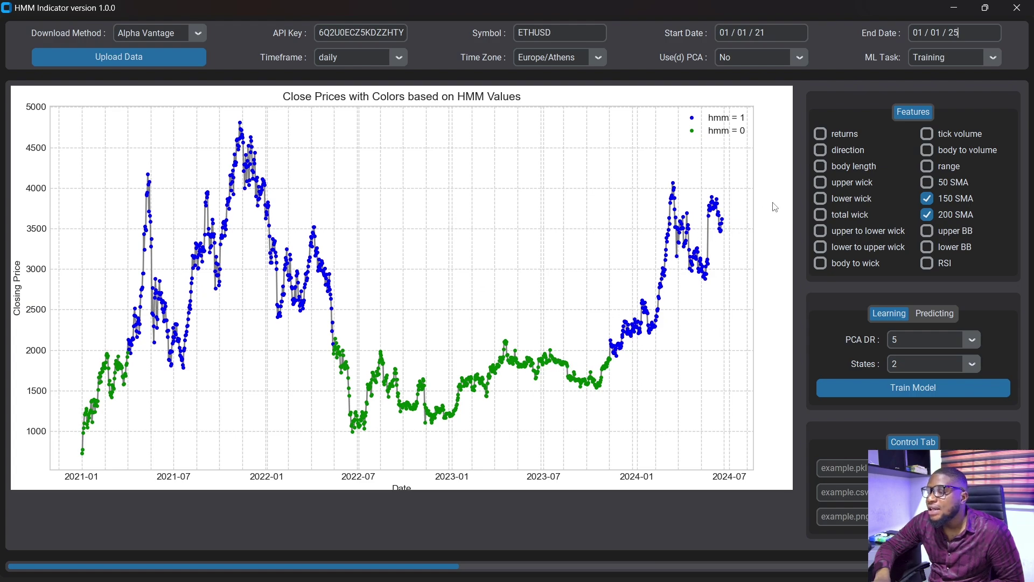
Step: Change the end date to 19/03/25
{"action": "key", "text": "BackSpace"}
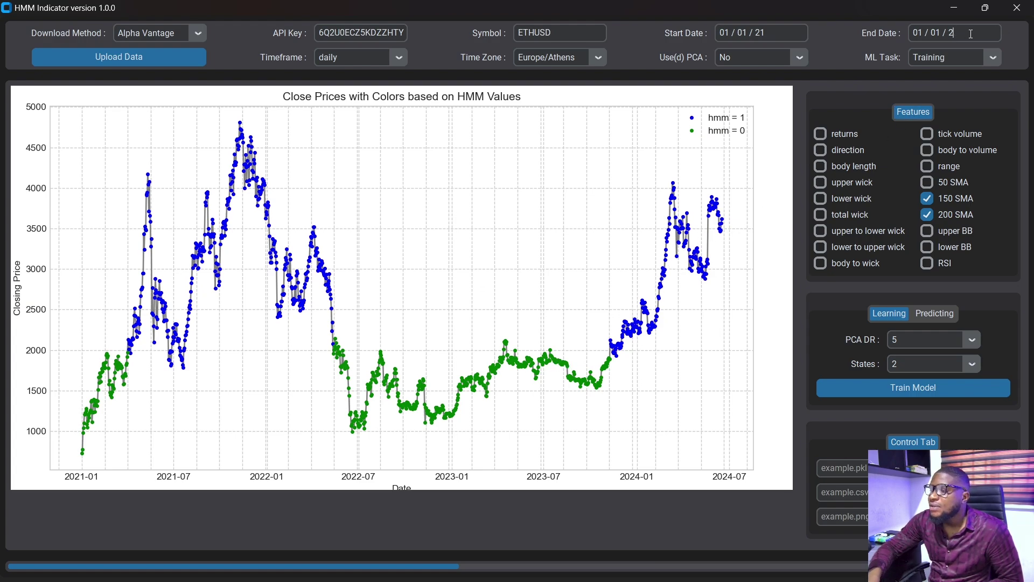
{"action": "key", "text": "BackSpace"}
{"action": "key", "text": "BackSpace"}
{"action": "key", "text": "BackSpace"}
{"action": "key", "text": "BackSpace"}
{"action": "key", "text": "BackSpace"}
{"action": "key", "text": "BackSpace"}
{"action": "key", "text": "BackSpace"}
{"action": "key", "text": "BackSpace"}
{"action": "key", "text": "BackSpace"}
{"action": "key", "text": "BackSpace"}
{"action": "key", "text": "BackSpace"}
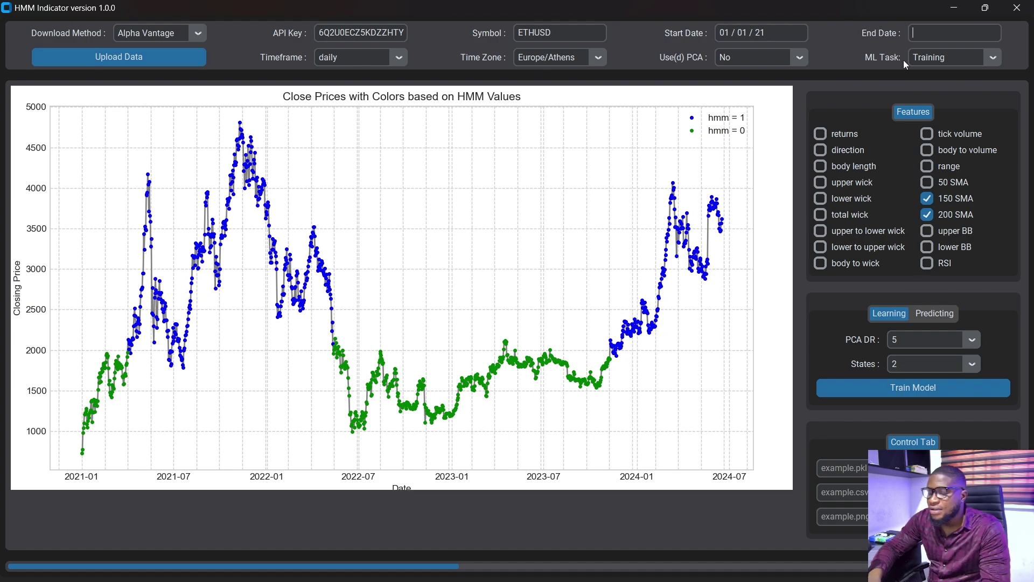
{"action": "type", "text": "0"}
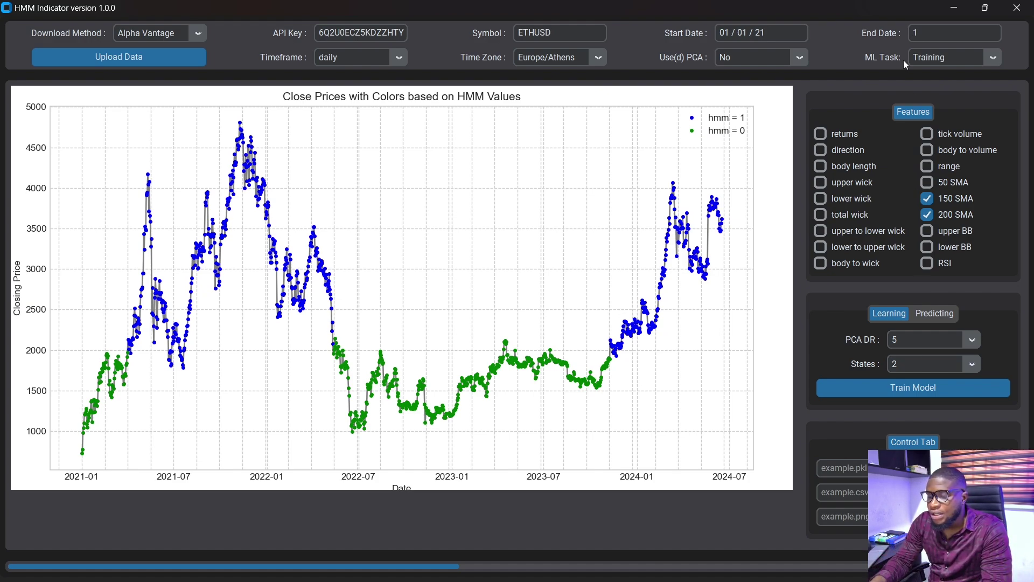
{"action": "type", "text": "903"}
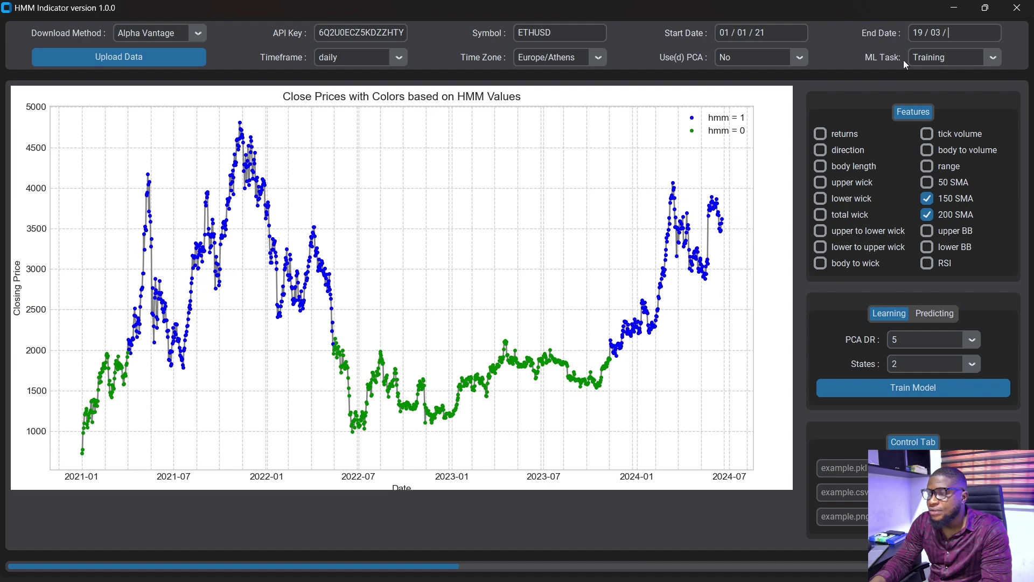
{"action": "type", "text": "2"}
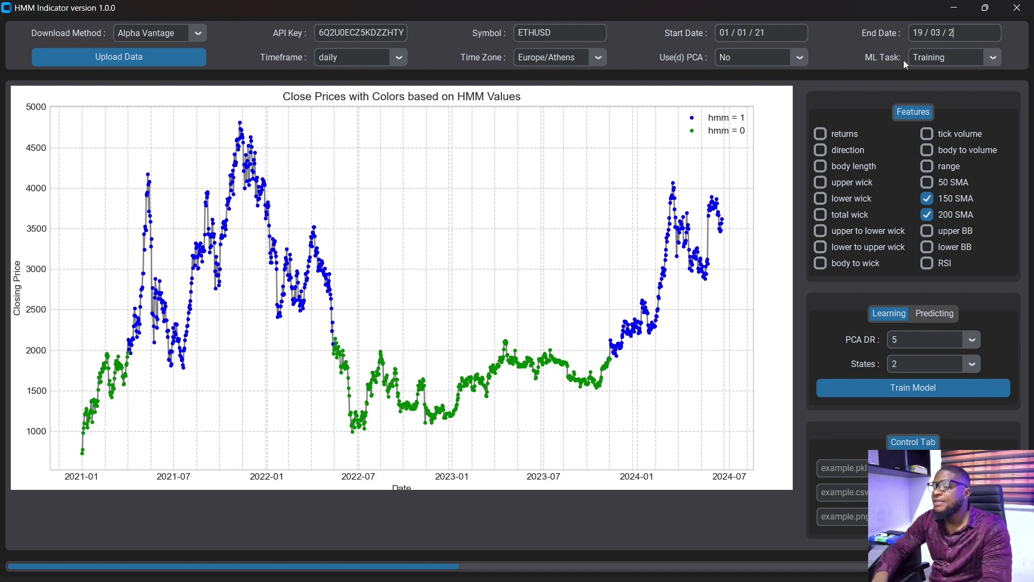
{"action": "type", "text": "5"}
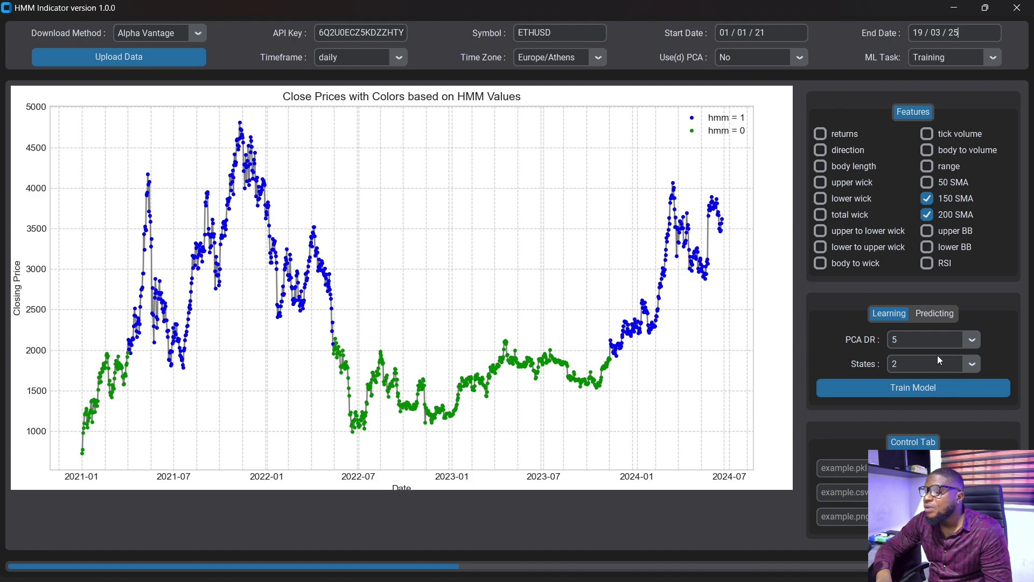
Step: In the prediction settings, set Import Model to No, keep PCA at 5, and run Test Model
{"action": "left_click", "coordinate": [939, 314]}
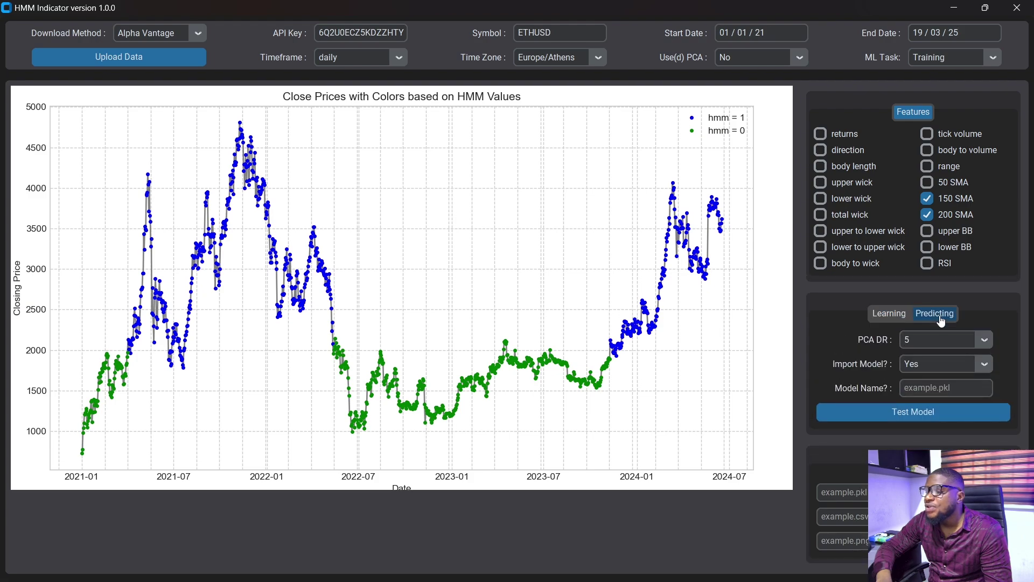
{"action": "left_click", "coordinate": [984, 366]}
{"action": "left_click", "coordinate": [929, 405]}
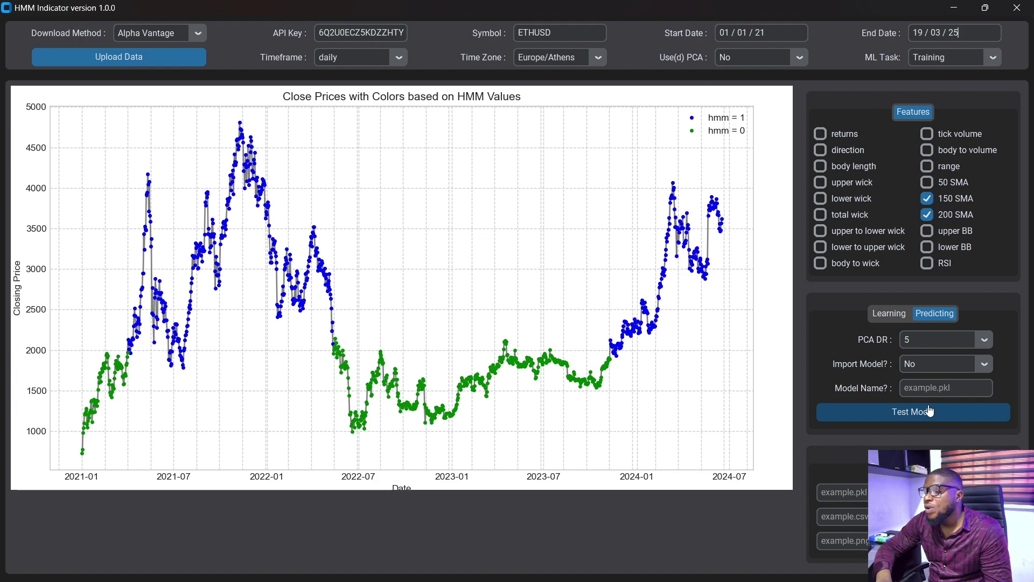
{"action": "left_click", "coordinate": [983, 341]}
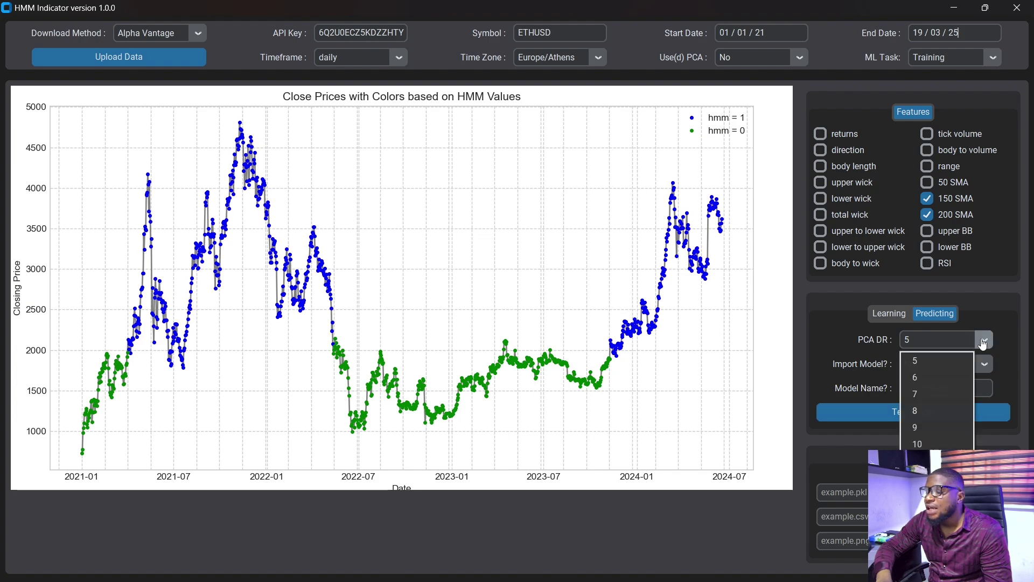
{"action": "left_click", "coordinate": [983, 341]}
{"action": "left_click", "coordinate": [983, 341]}
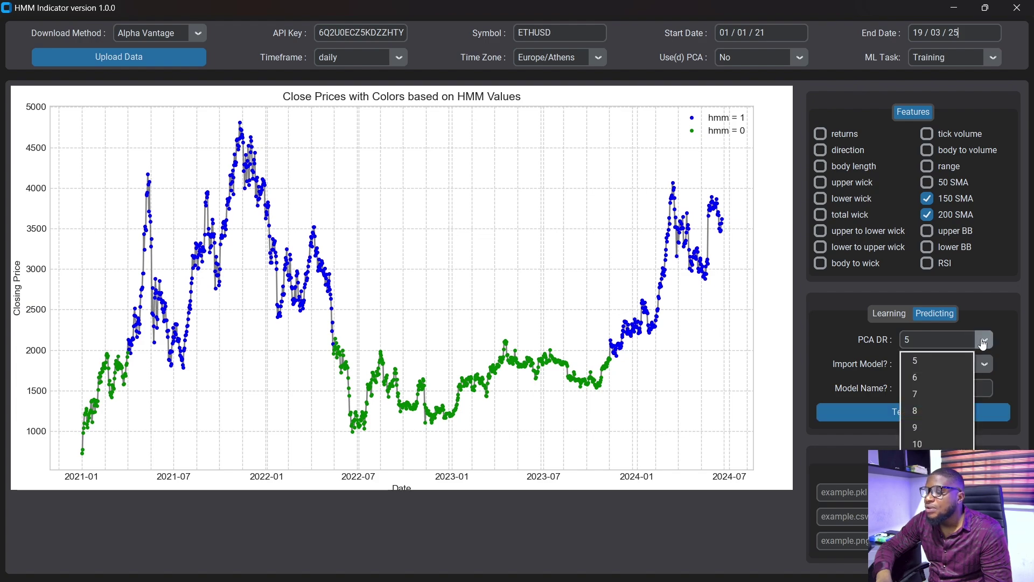
{"action": "left_click", "coordinate": [1011, 332]}
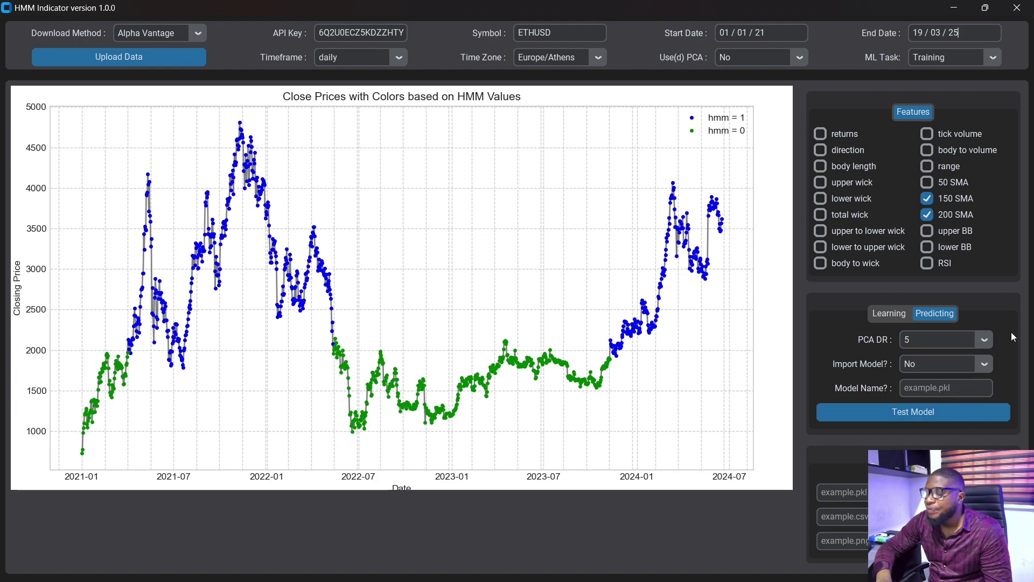
{"action": "left_click", "coordinate": [899, 417]}
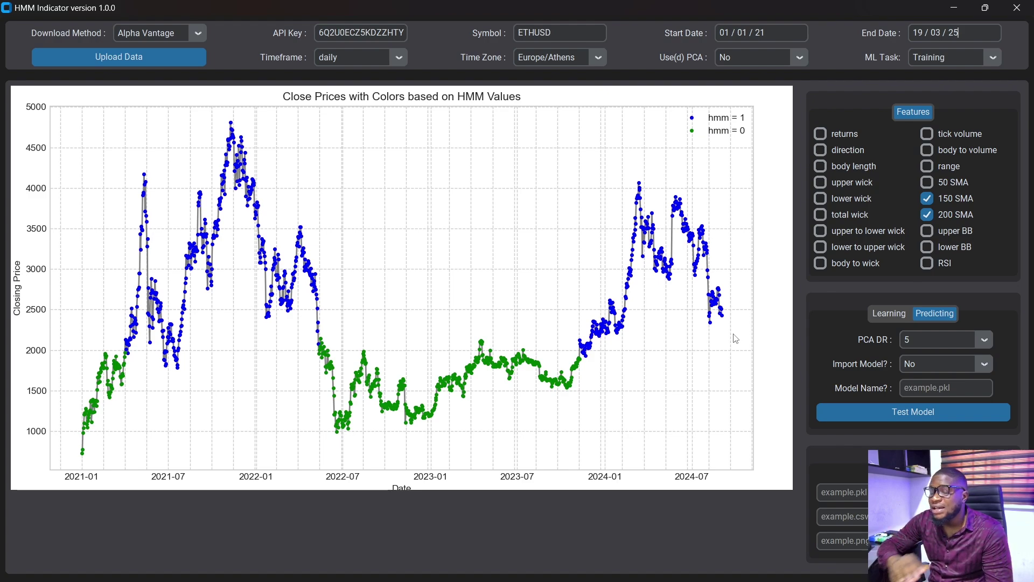
Step: Switch to BTCUSD with end date 01/01/23 and retrain the 2-state model from the Learning tab
{"action": "double_click", "coordinate": [582, 40]}
{"action": "type", "text": "BTC"}
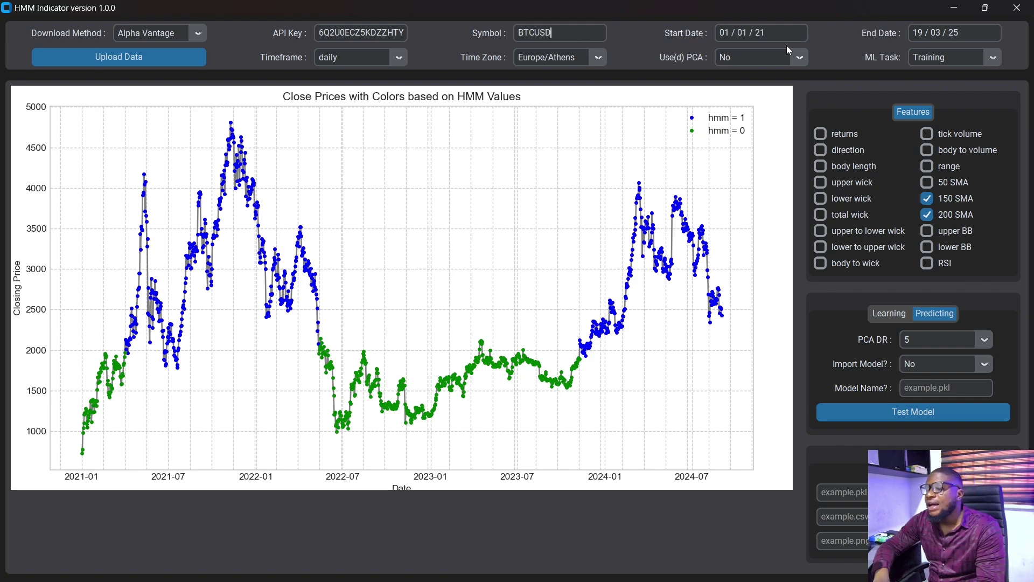
{"action": "left_click", "coordinate": [961, 33]}
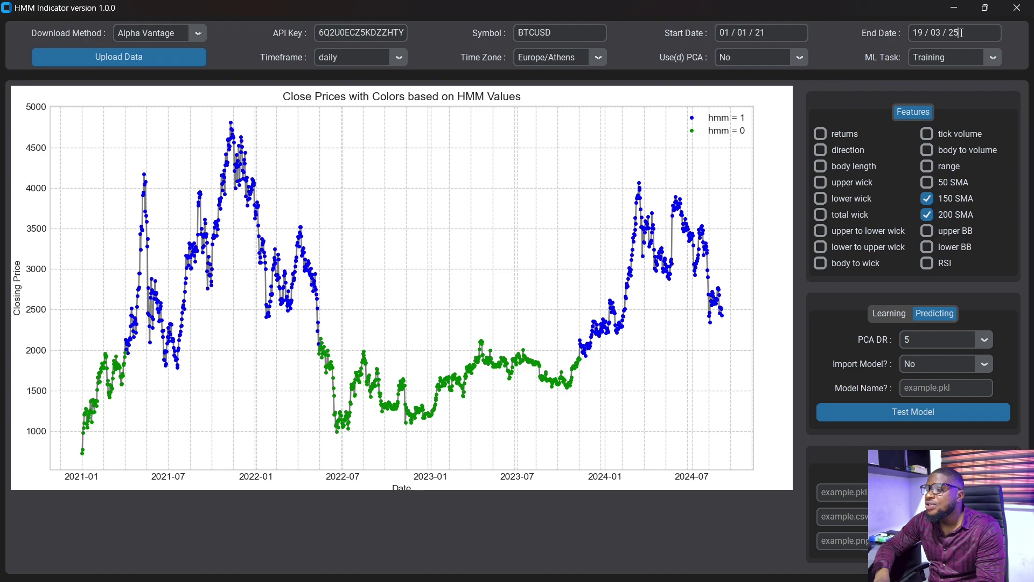
{"action": "key", "text": "BackSpace"}
{"action": "key", "text": "BackSpace"}
{"action": "key", "text": "BackSpace"}
{"action": "key", "text": "BackSpace"}
{"action": "key", "text": "BackSpace"}
{"action": "key", "text": "BackSpace"}
{"action": "key", "text": "BackSpace"}
{"action": "key", "text": "BackSpace"}
{"action": "key", "text": "BackSpace"}
{"action": "key", "text": "BackSpace"}
{"action": "key", "text": "BackSpace"}
{"action": "key", "text": "BackSpace"}
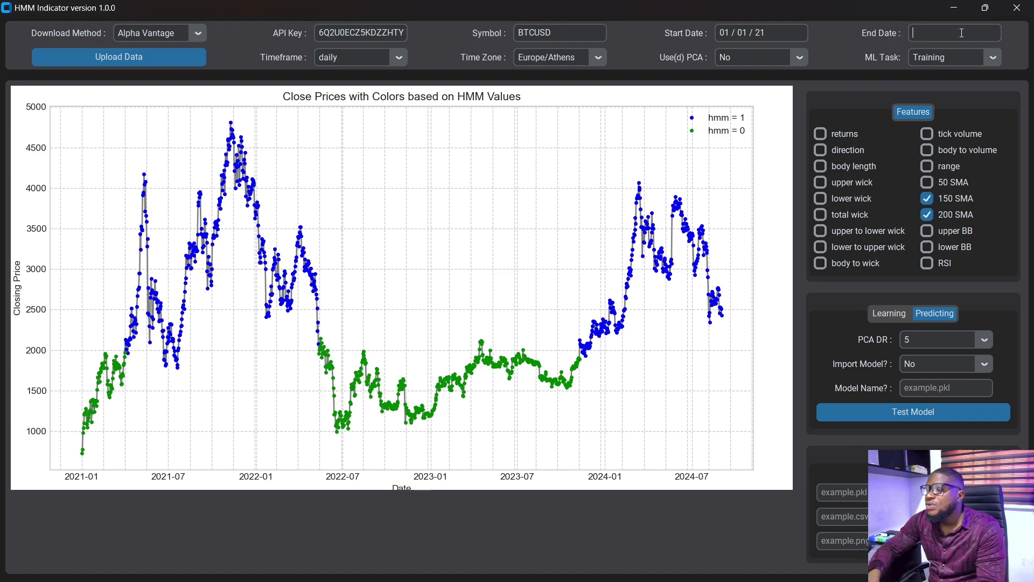
{"action": "type", "text": "01 / 01 /"}
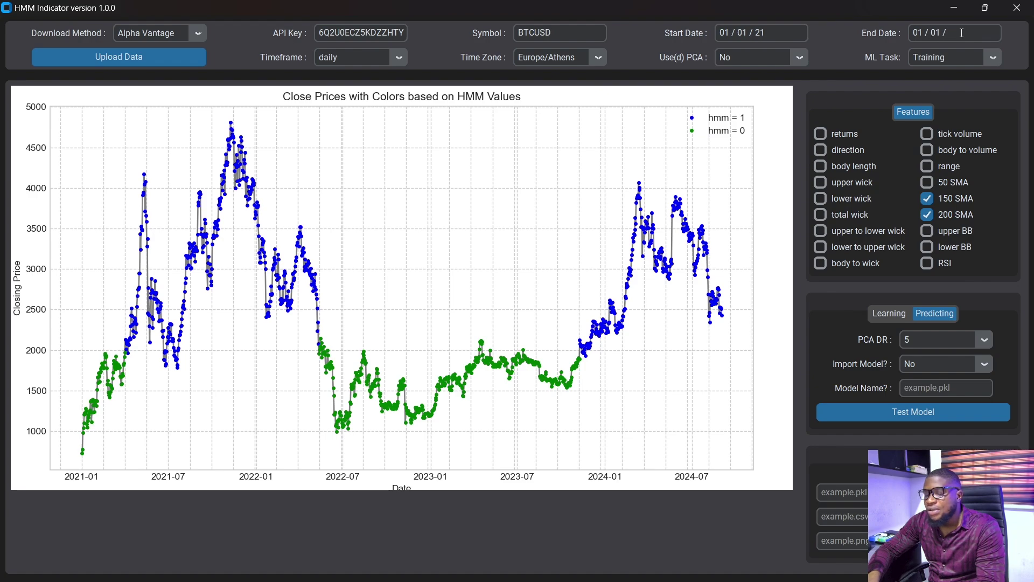
{"action": "type", "text": "23"}
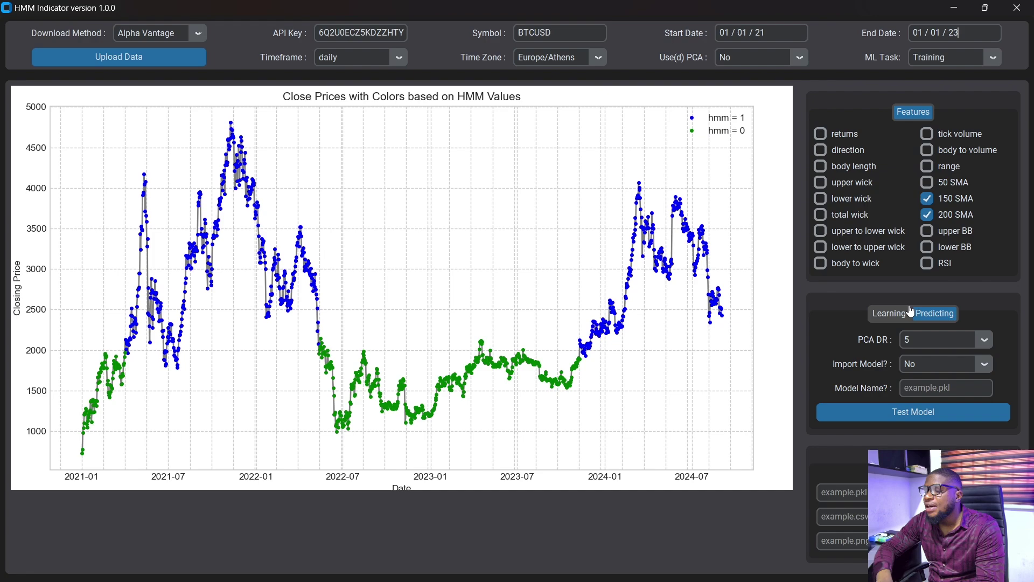
{"action": "left_click", "coordinate": [896, 316]}
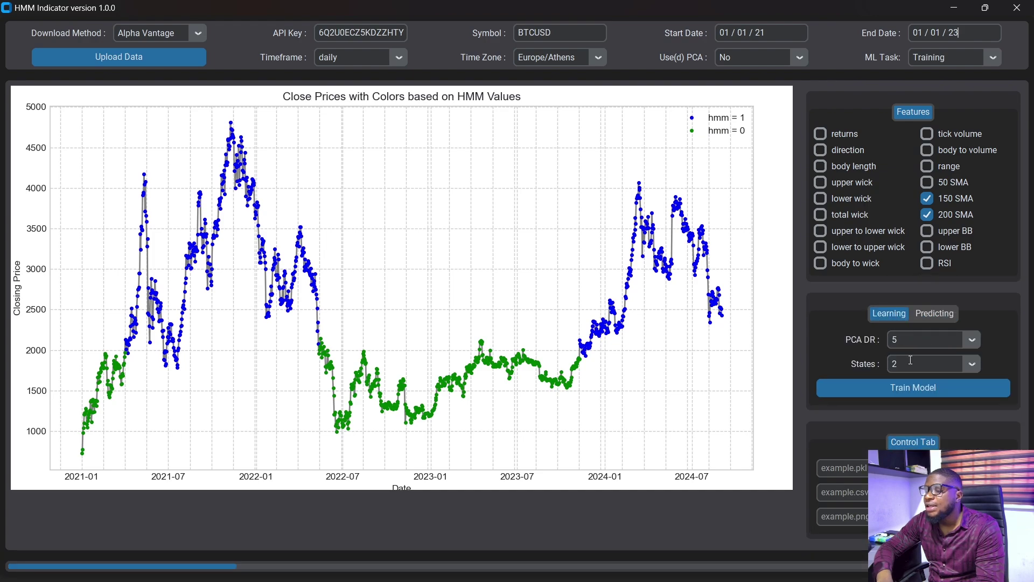
{"action": "left_click", "coordinate": [918, 392]}
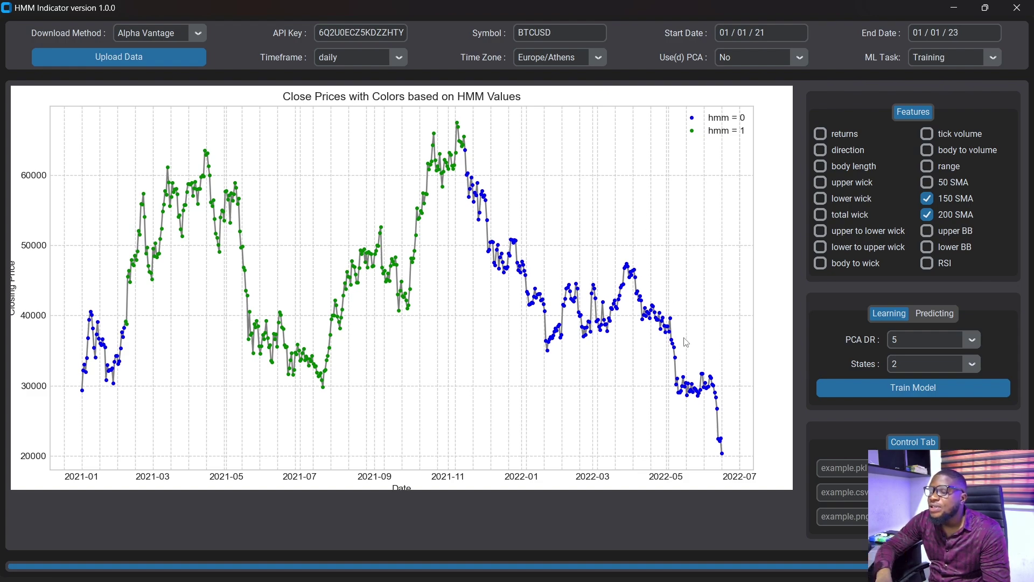
Step: In the prediction settings, name the saved data file example.csv
{"action": "left_click", "coordinate": [922, 320]}
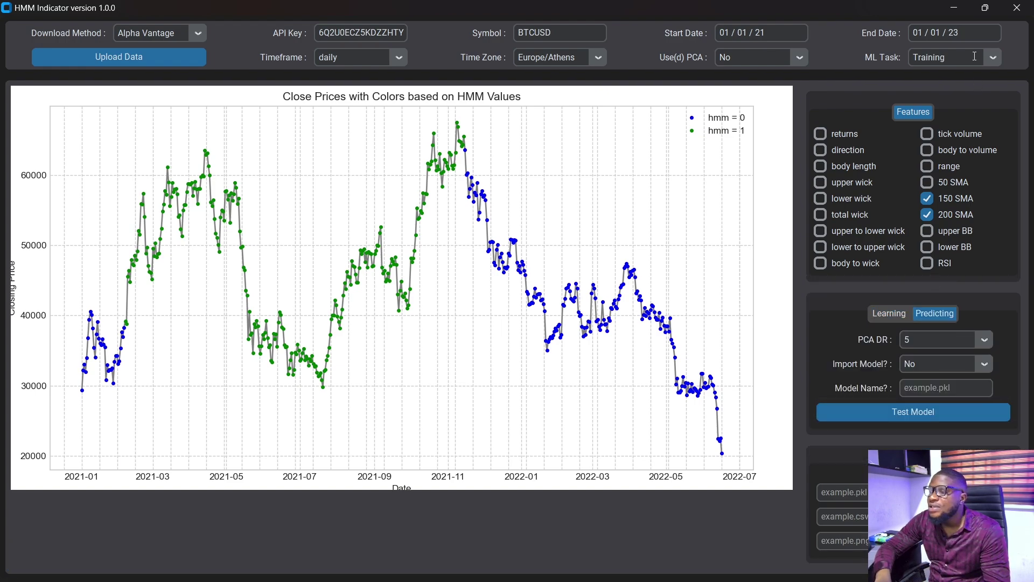
{"action": "left_click_drag", "start_coordinate": [969, 36], "coordinate": [914, 34]}
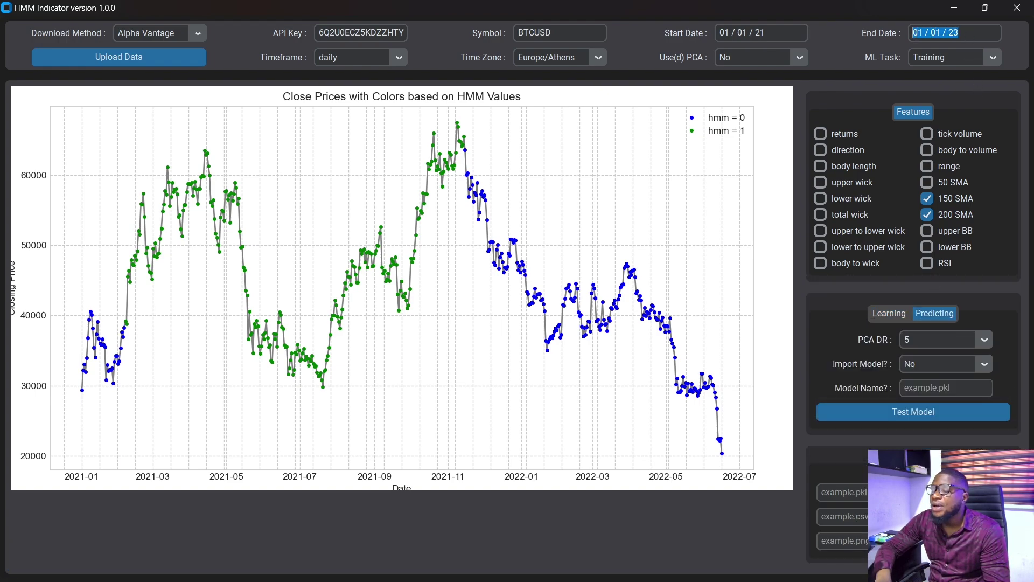
{"action": "left_click", "coordinate": [976, 32]}
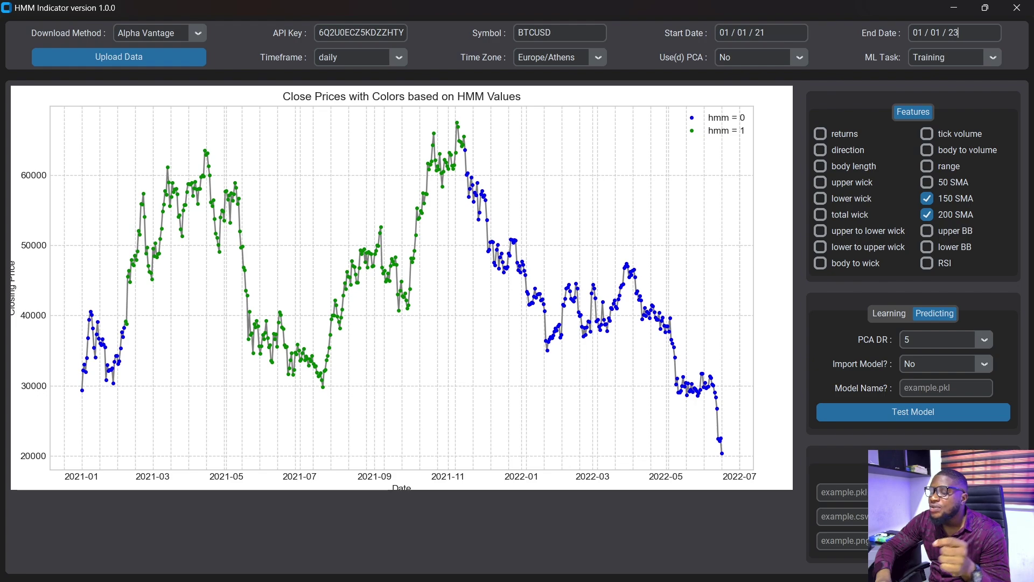
{"action": "left_click", "coordinate": [841, 516]}
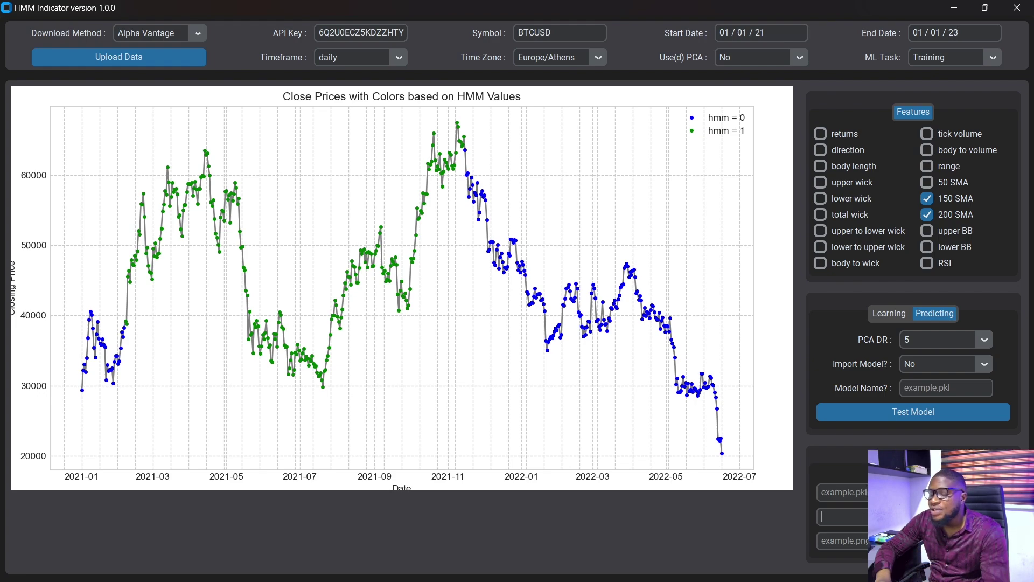
{"action": "type", "text": "example"}
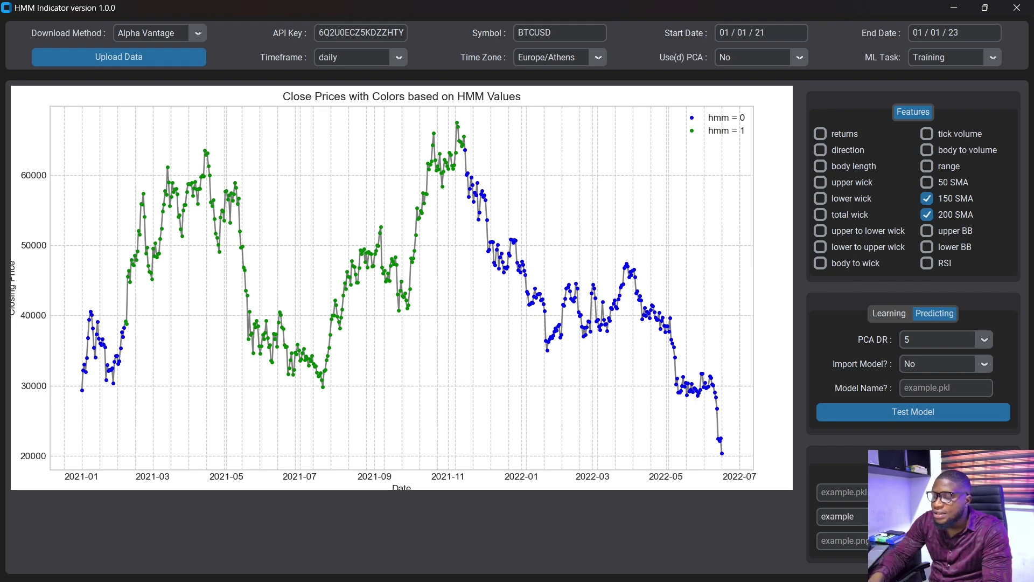
{"action": "type", "text": ".csv"}
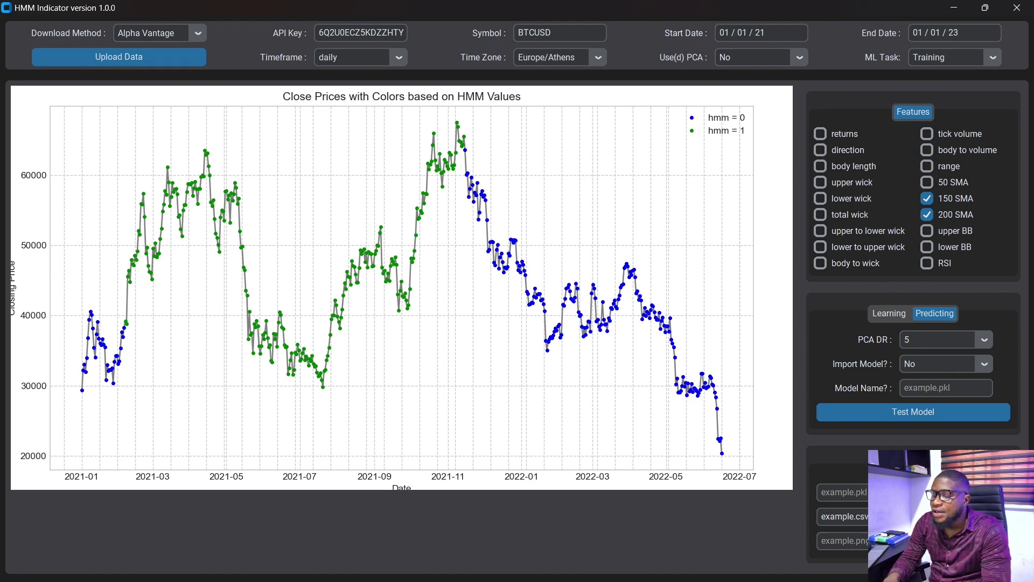
Step: Open the example data file from the csv folder in Excel
{"action": "left_click", "coordinate": [442, 549]}
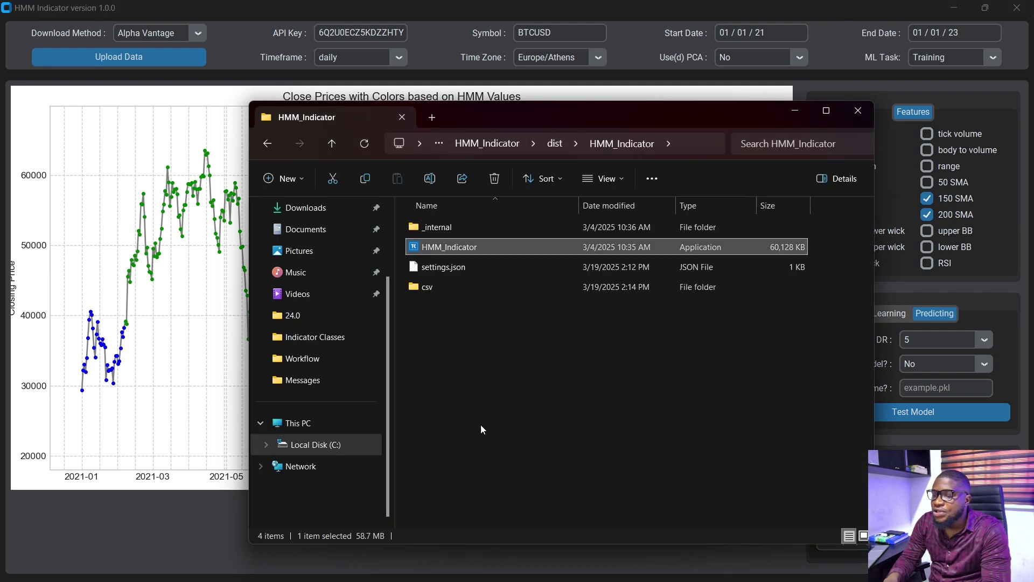
{"action": "double_click", "coordinate": [438, 285]}
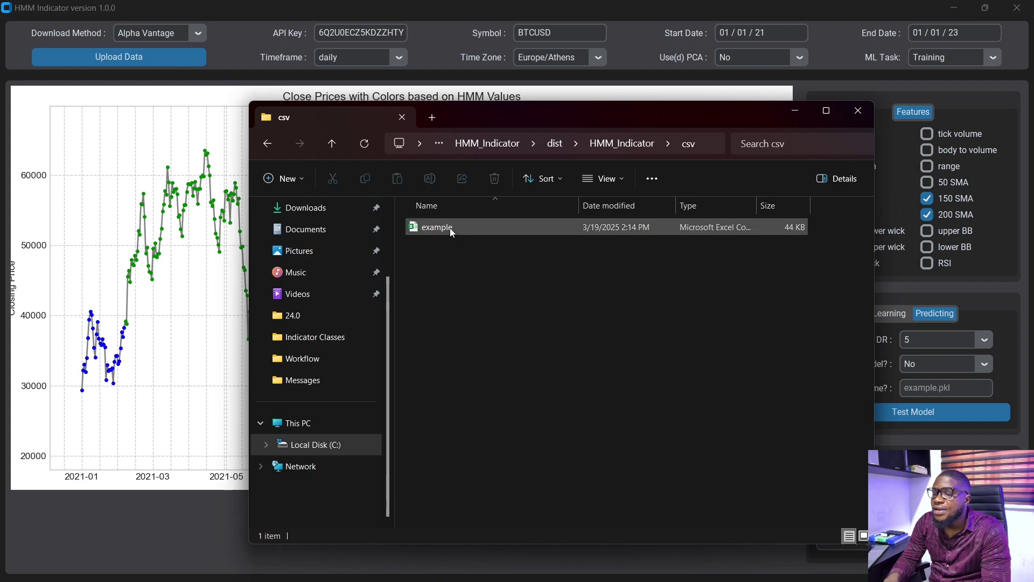
{"action": "double_click", "coordinate": [451, 230]}
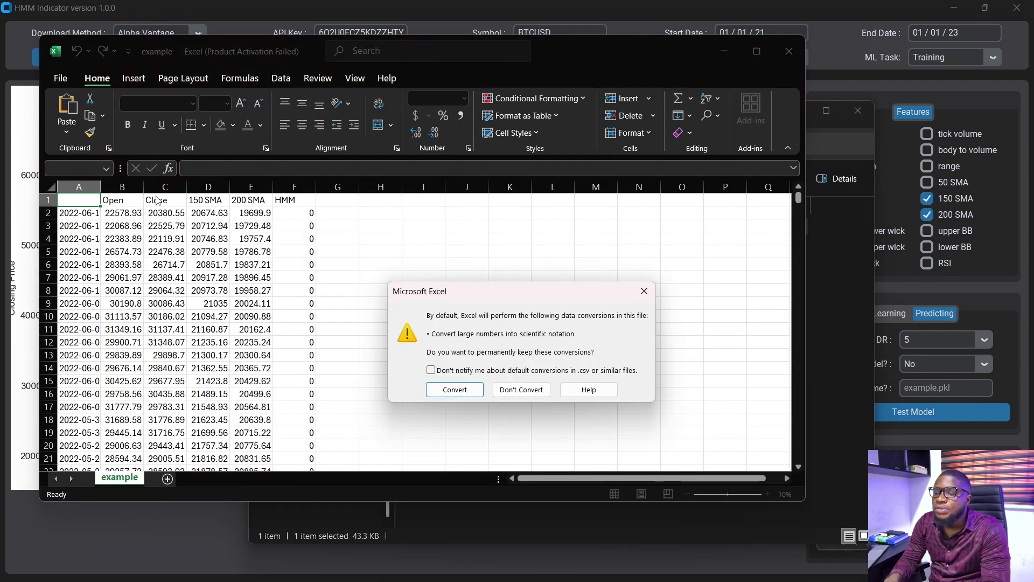
Step: Dismiss Excel's conversion and activation prompts, scroll through the example data, then minimize Excel
{"action": "left_click", "coordinate": [643, 290]}
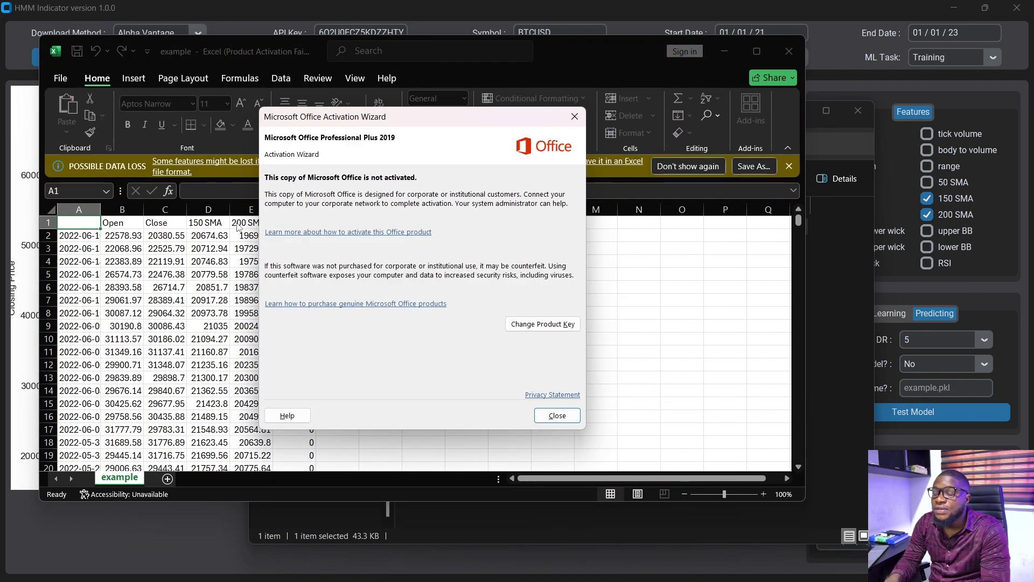
{"action": "left_click", "coordinate": [575, 116]}
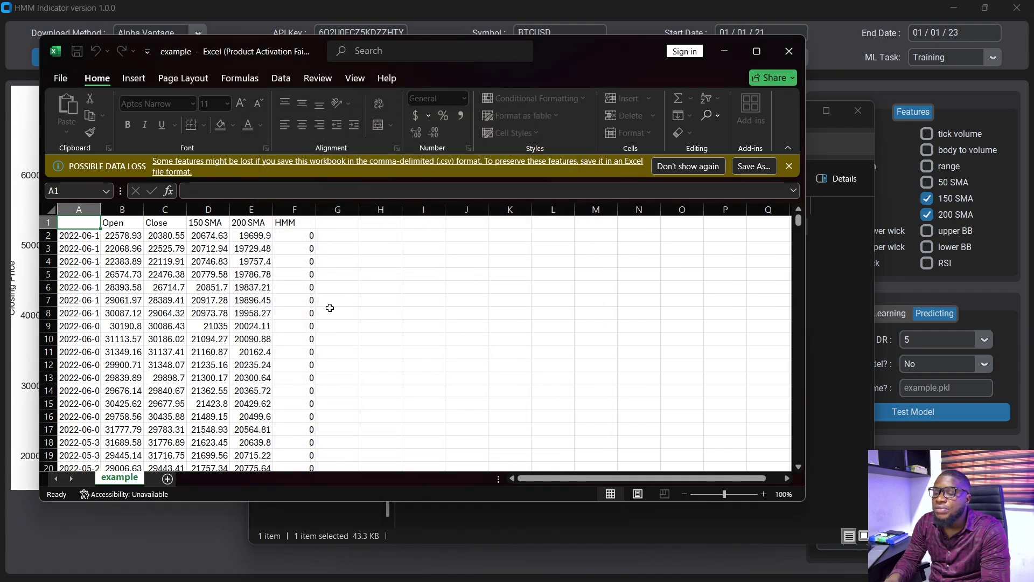
{"action": "scroll", "coordinate": [330, 307], "scroll_direction": "down", "scroll_amount": 20}
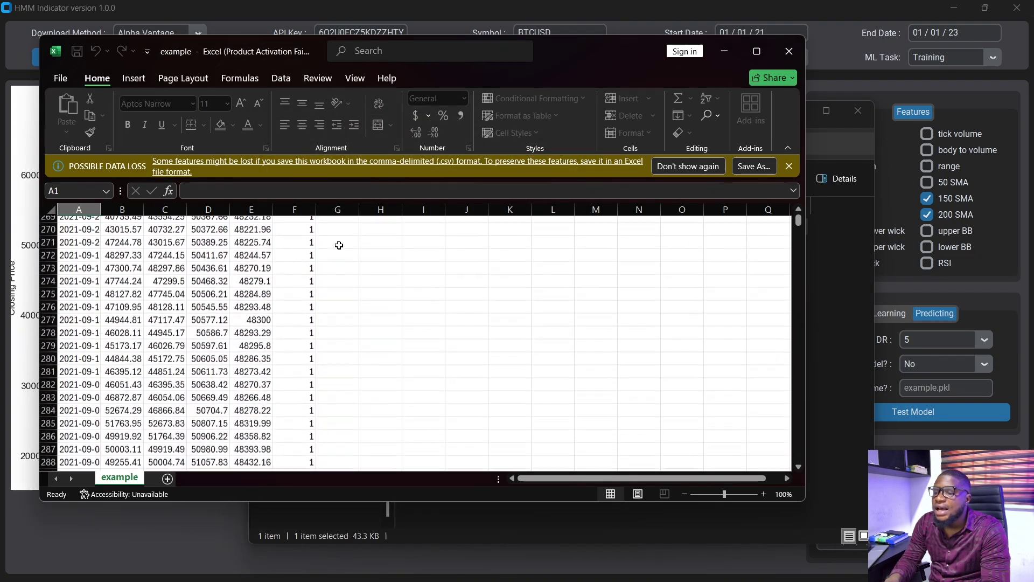
{"action": "left_click", "coordinate": [725, 51]}
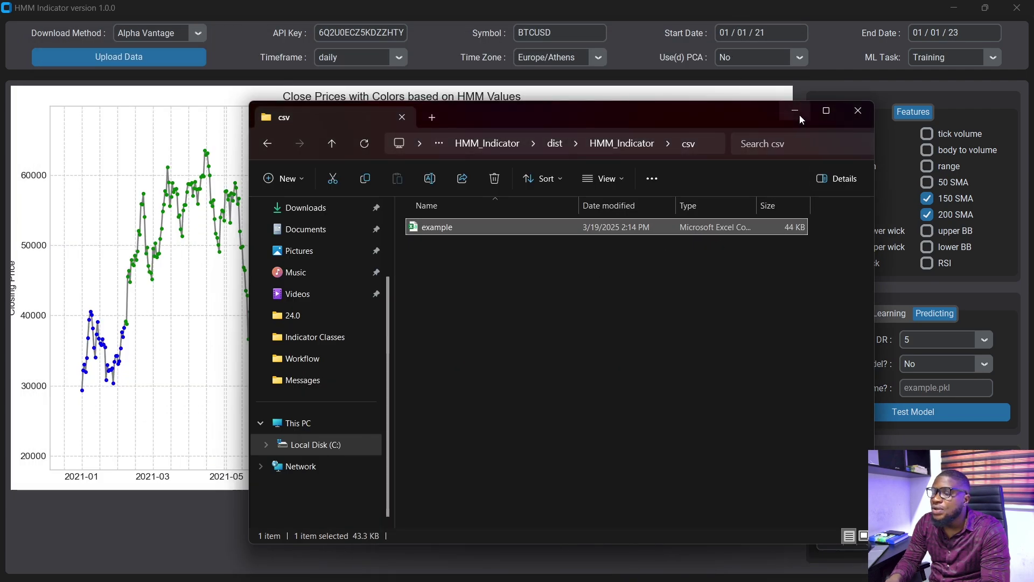
Step: Minimize File Explorer and name the saved model file example.pkl
{"action": "left_click", "coordinate": [800, 115]}
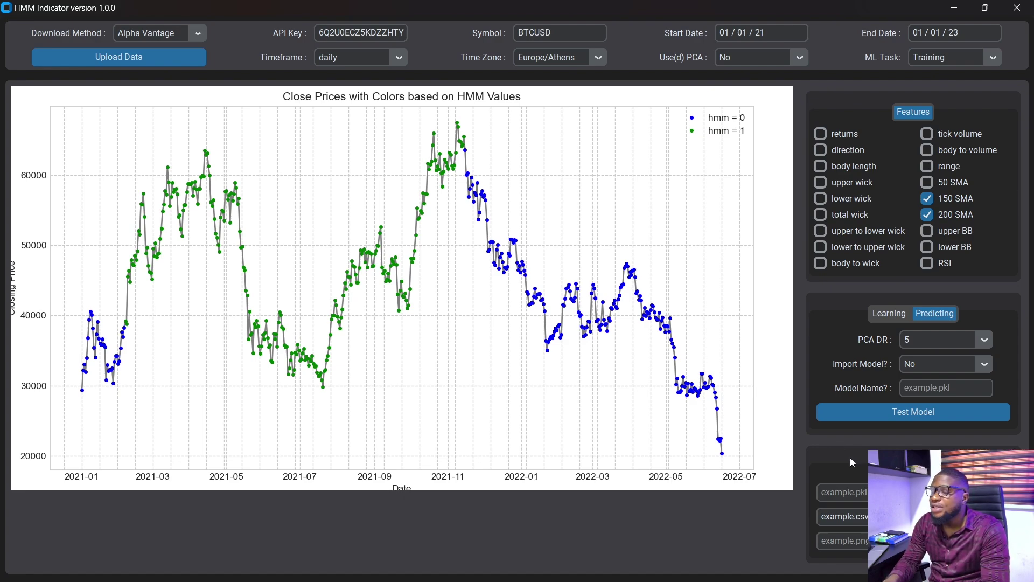
{"action": "left_click", "coordinate": [857, 492]}
{"action": "type", "text": "example.pkl"}
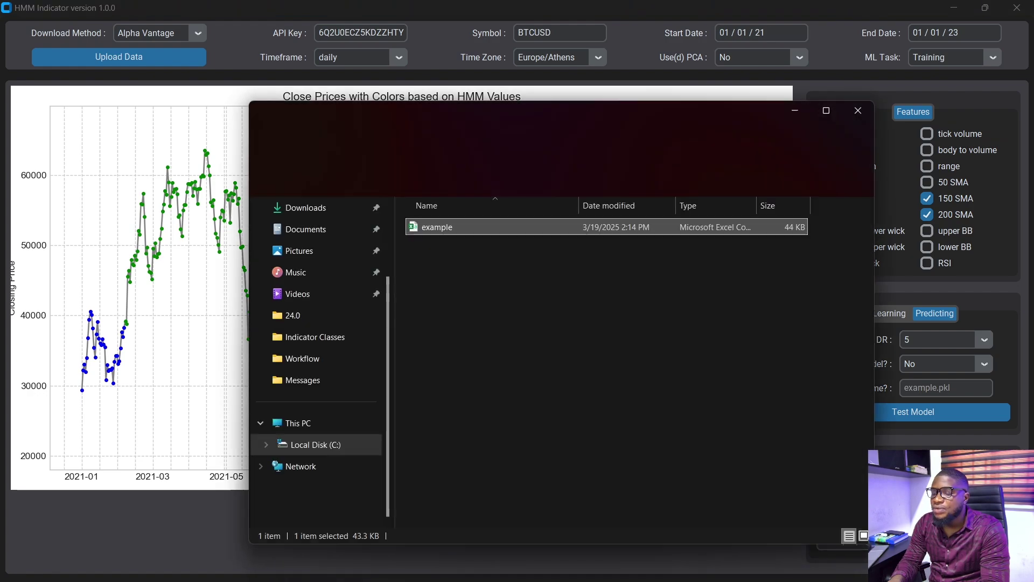
Step: Confirm example.pkl (1 KB) in the HMM_Indicator models folder, then minimize File Explorer
{"action": "left_click", "coordinate": [428, 544]}
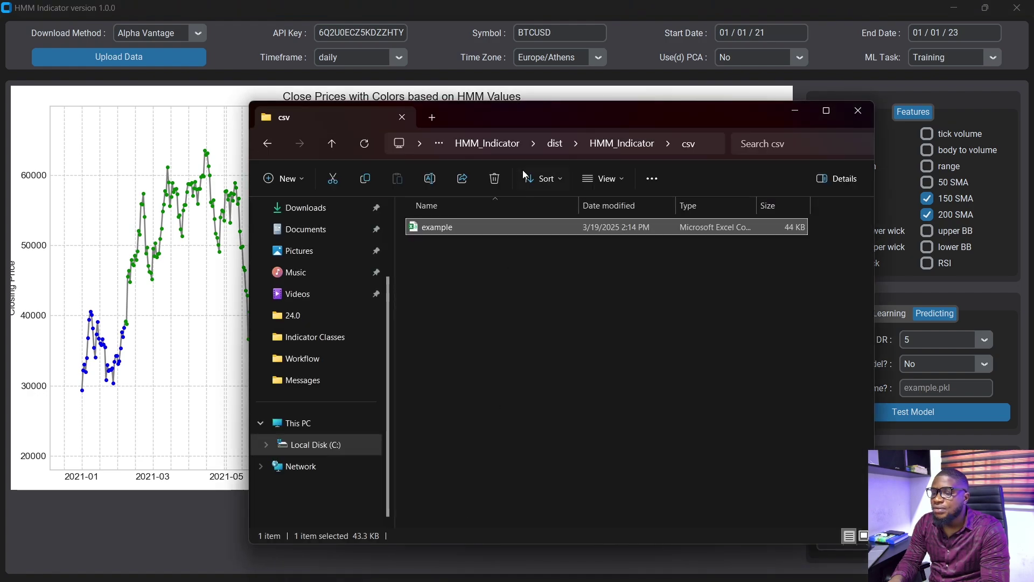
{"action": "left_click", "coordinate": [624, 144]}
{"action": "left_click", "coordinate": [453, 268]}
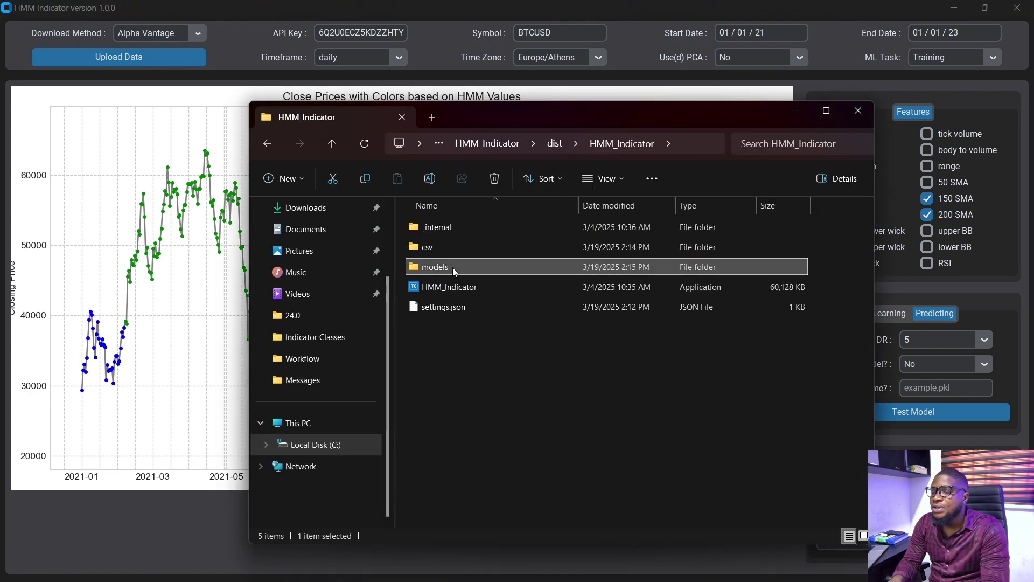
{"action": "double_click", "coordinate": [452, 267]}
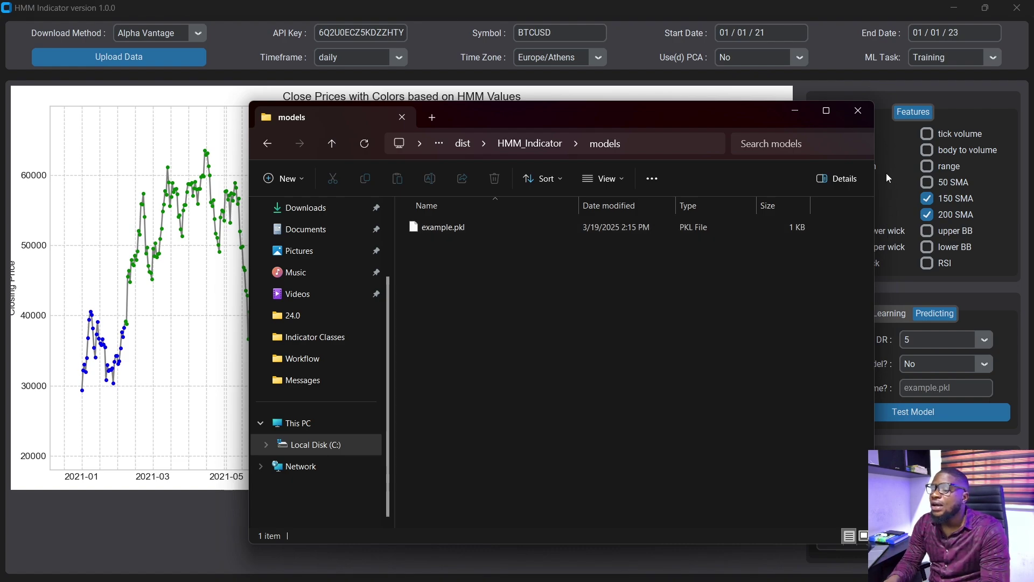
{"action": "left_click", "coordinate": [792, 111]}
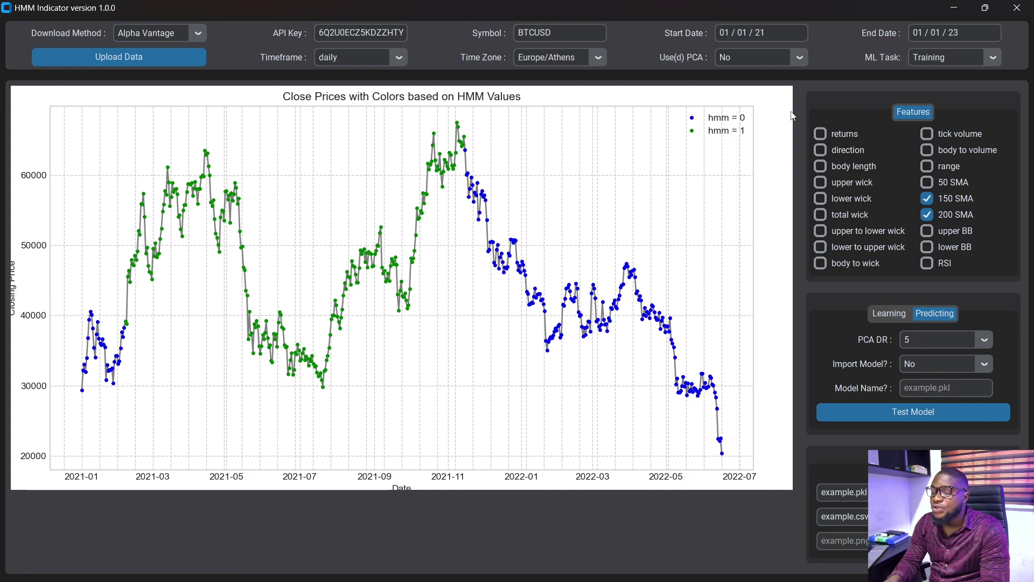
Step: Enter example.png as the chart image export name
{"action": "left_click", "coordinate": [852, 543]}
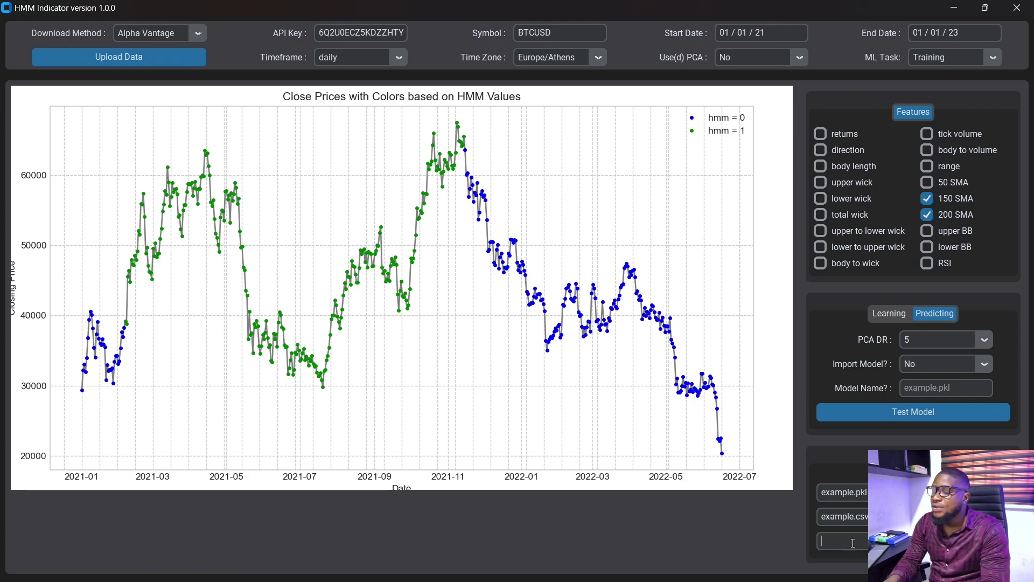
{"action": "type", "text": "example"}
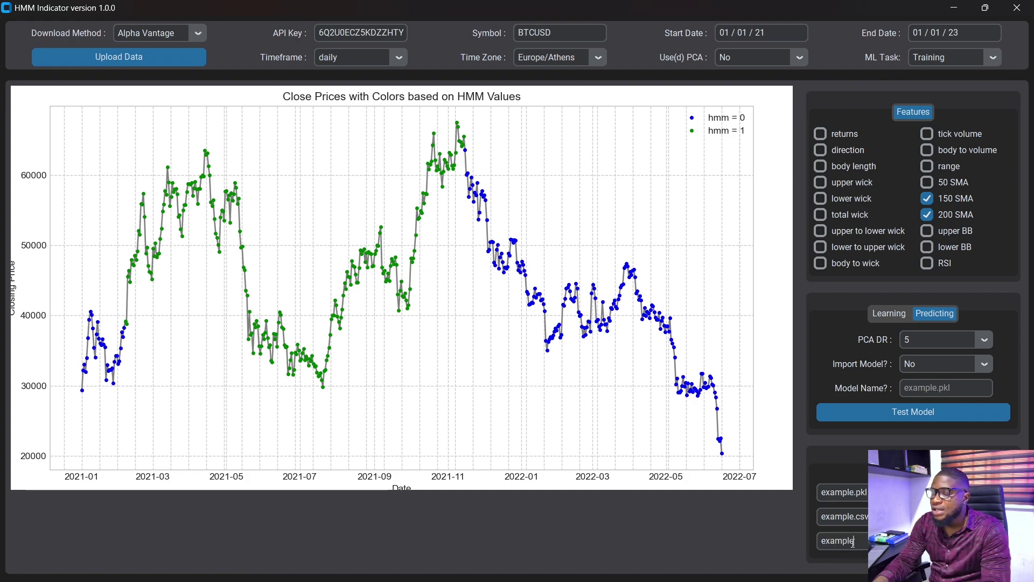
{"action": "type", "text": ".png"}
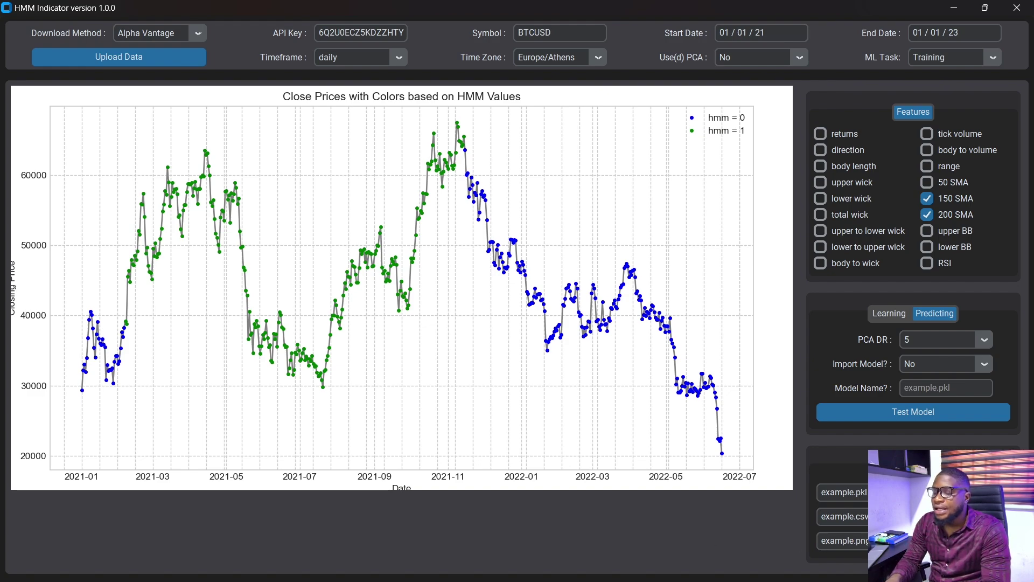
Step: Open the saved example.png chart from the HMM_Indicator images folder in the viewer
{"action": "key", "text": "alt+Tab"}
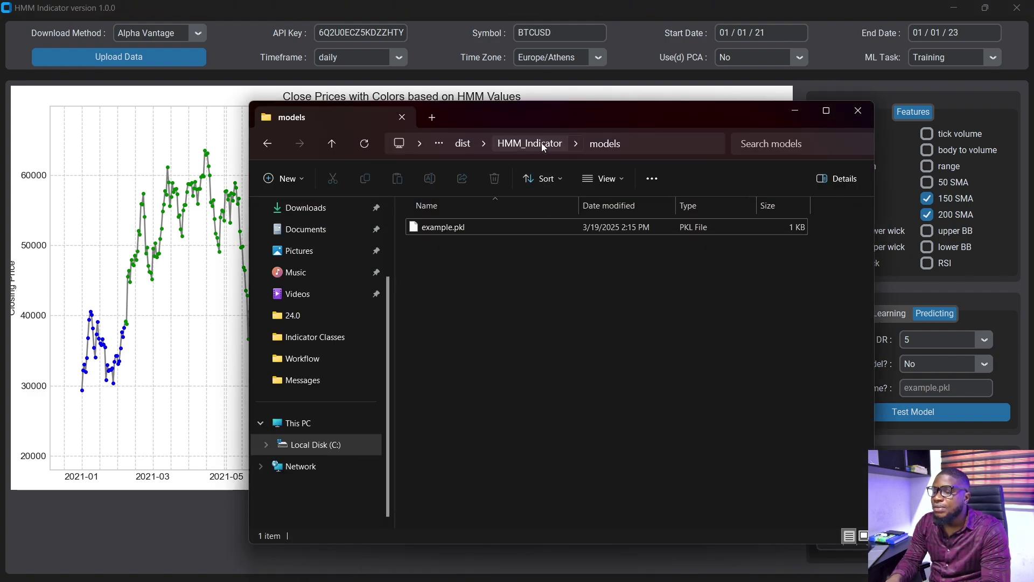
{"action": "left_click", "coordinate": [541, 142]}
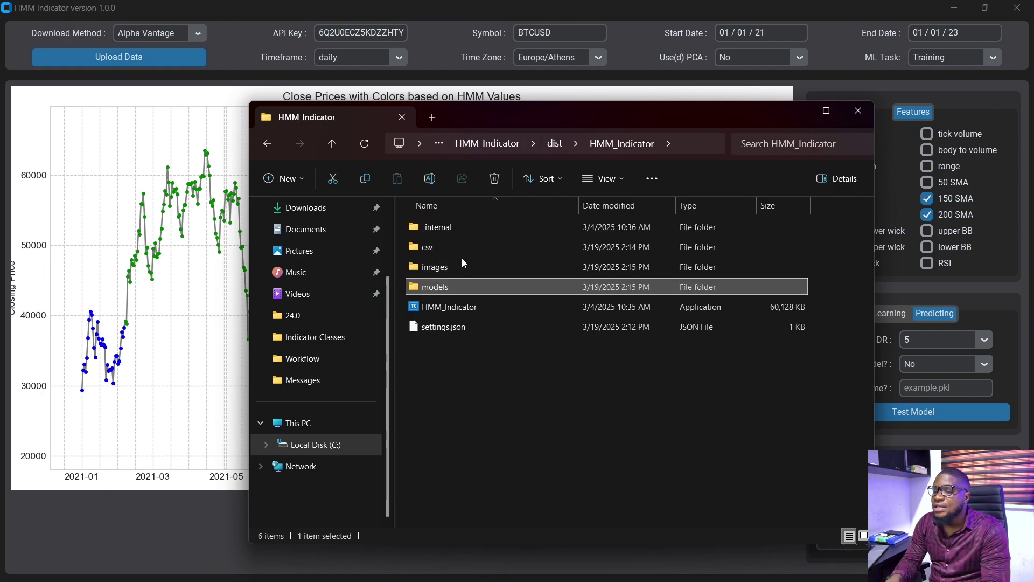
{"action": "double_click", "coordinate": [464, 268]}
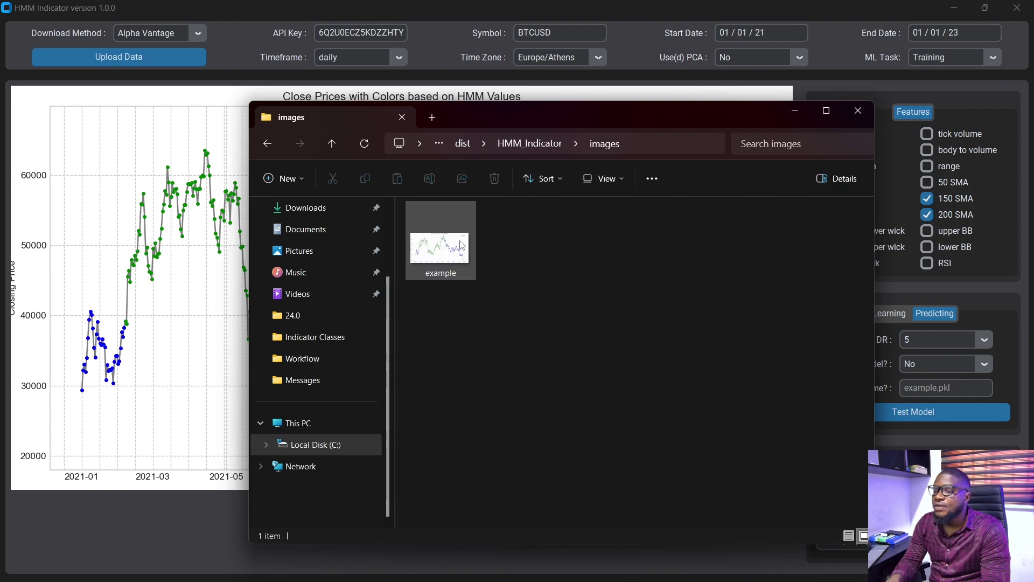
{"action": "left_click", "coordinate": [460, 245]}
{"action": "double_click", "coordinate": [458, 245]}
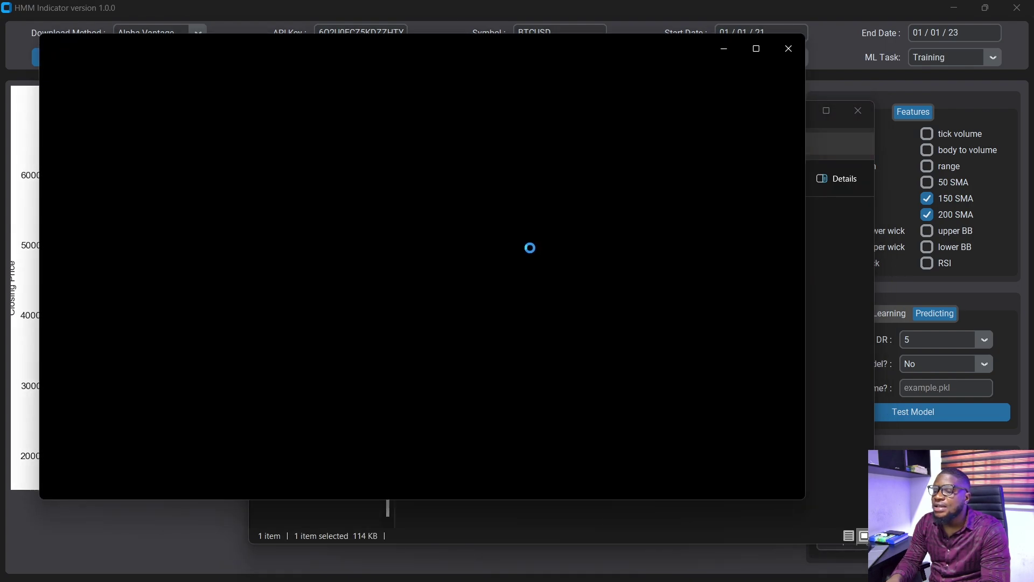